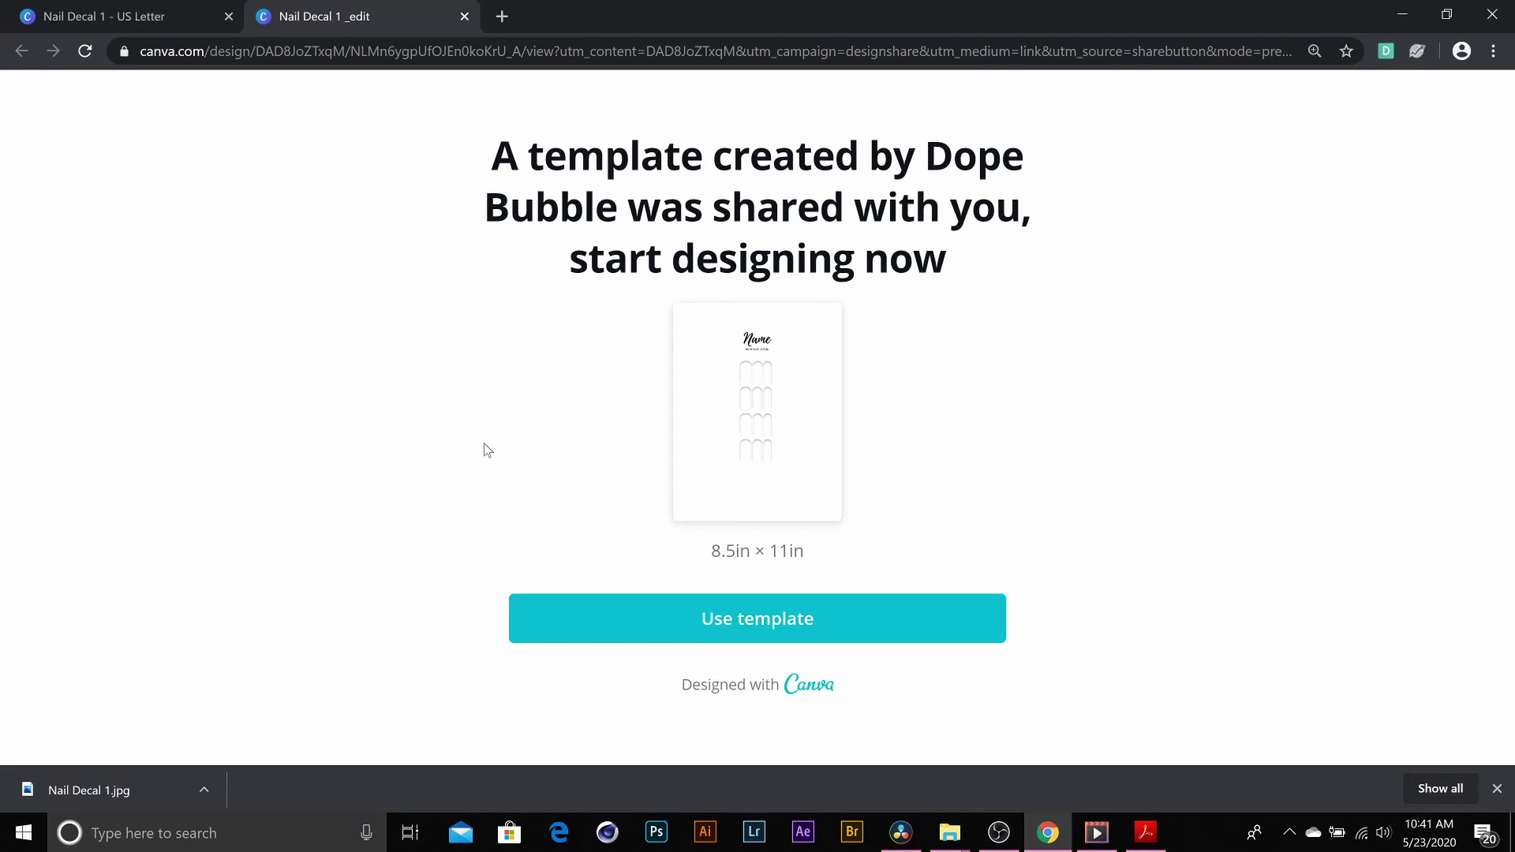
Step: Start a copy of the nail decal template and add the paper-flowers photo from a 'flowers' search
left_click(753, 620)
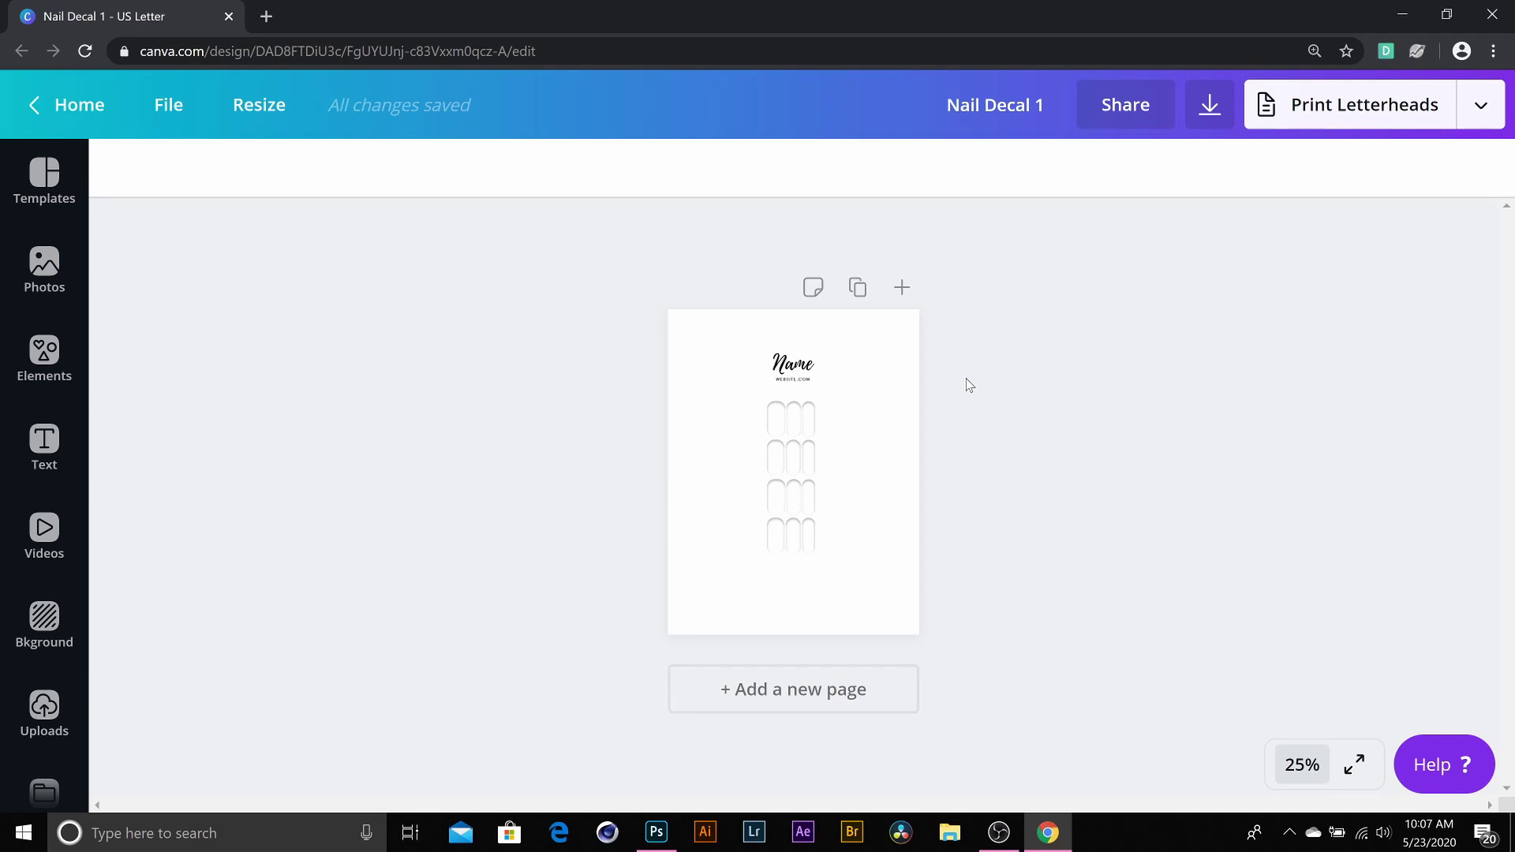
left_click(44, 269)
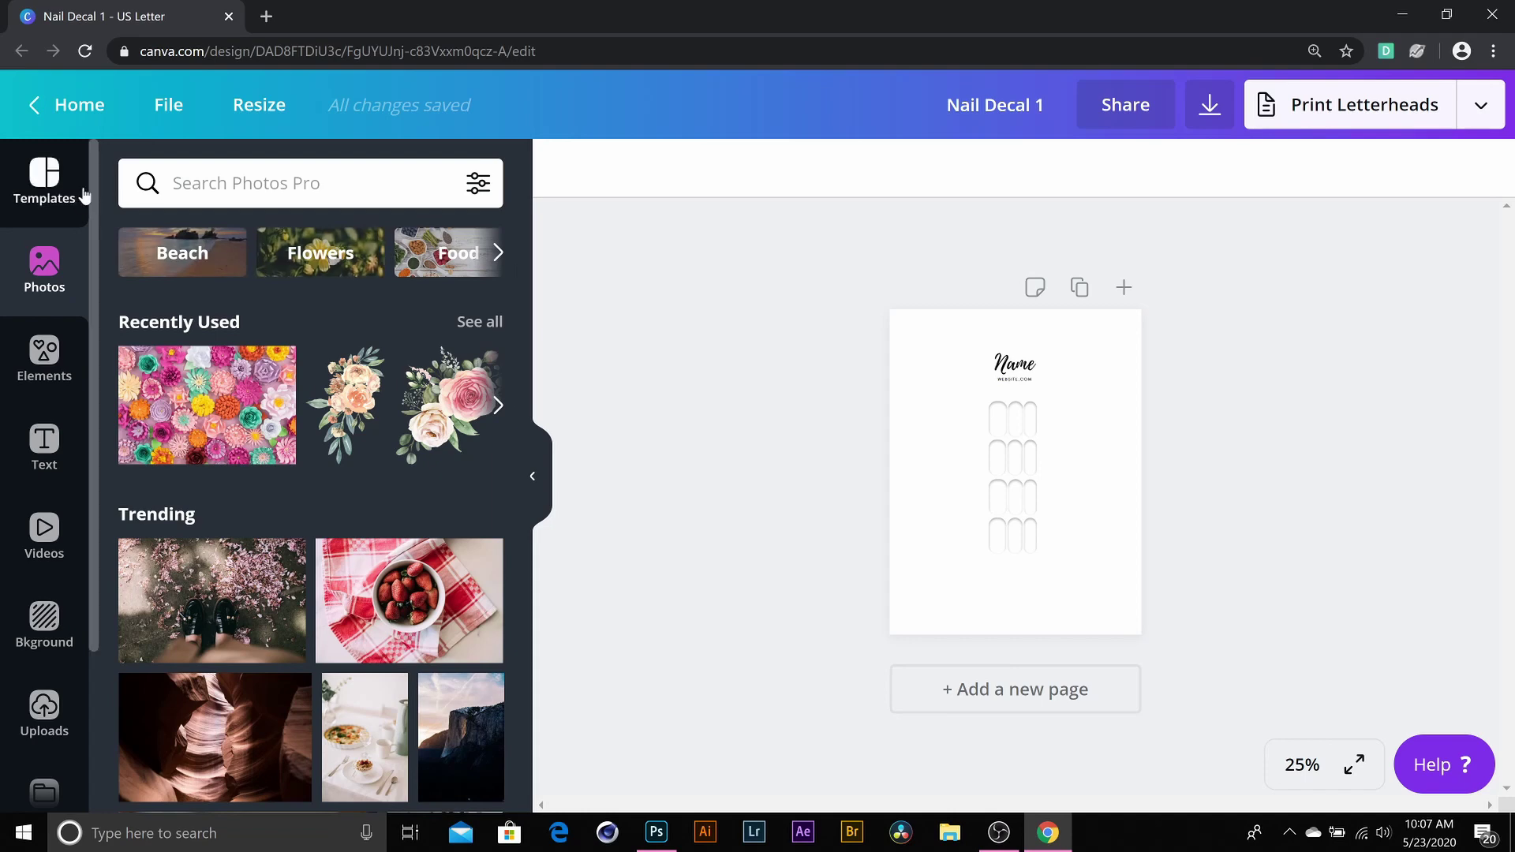
left_click(236, 183)
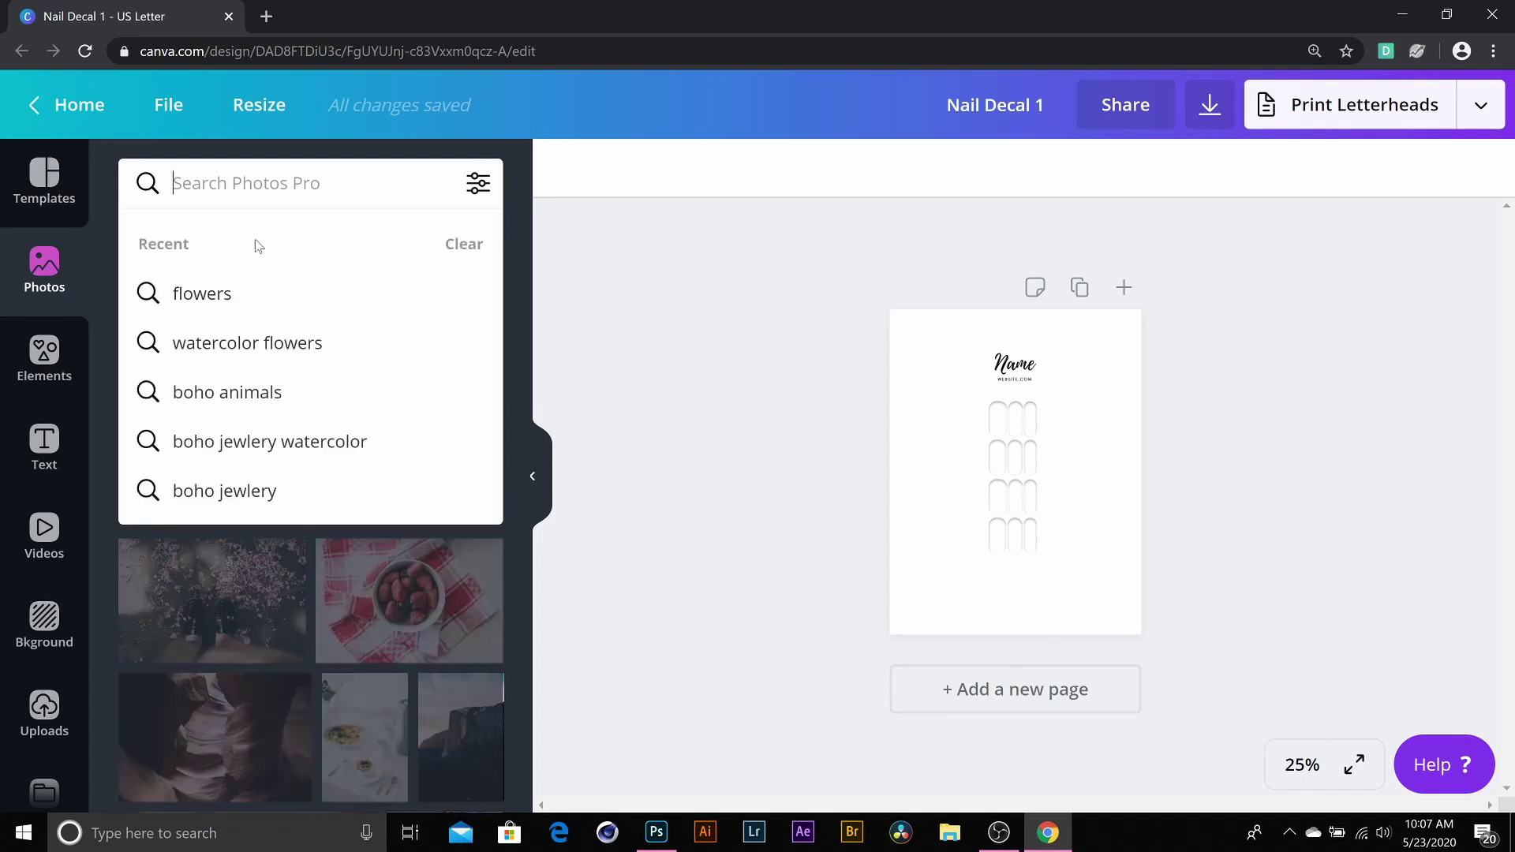
left_click(196, 295)
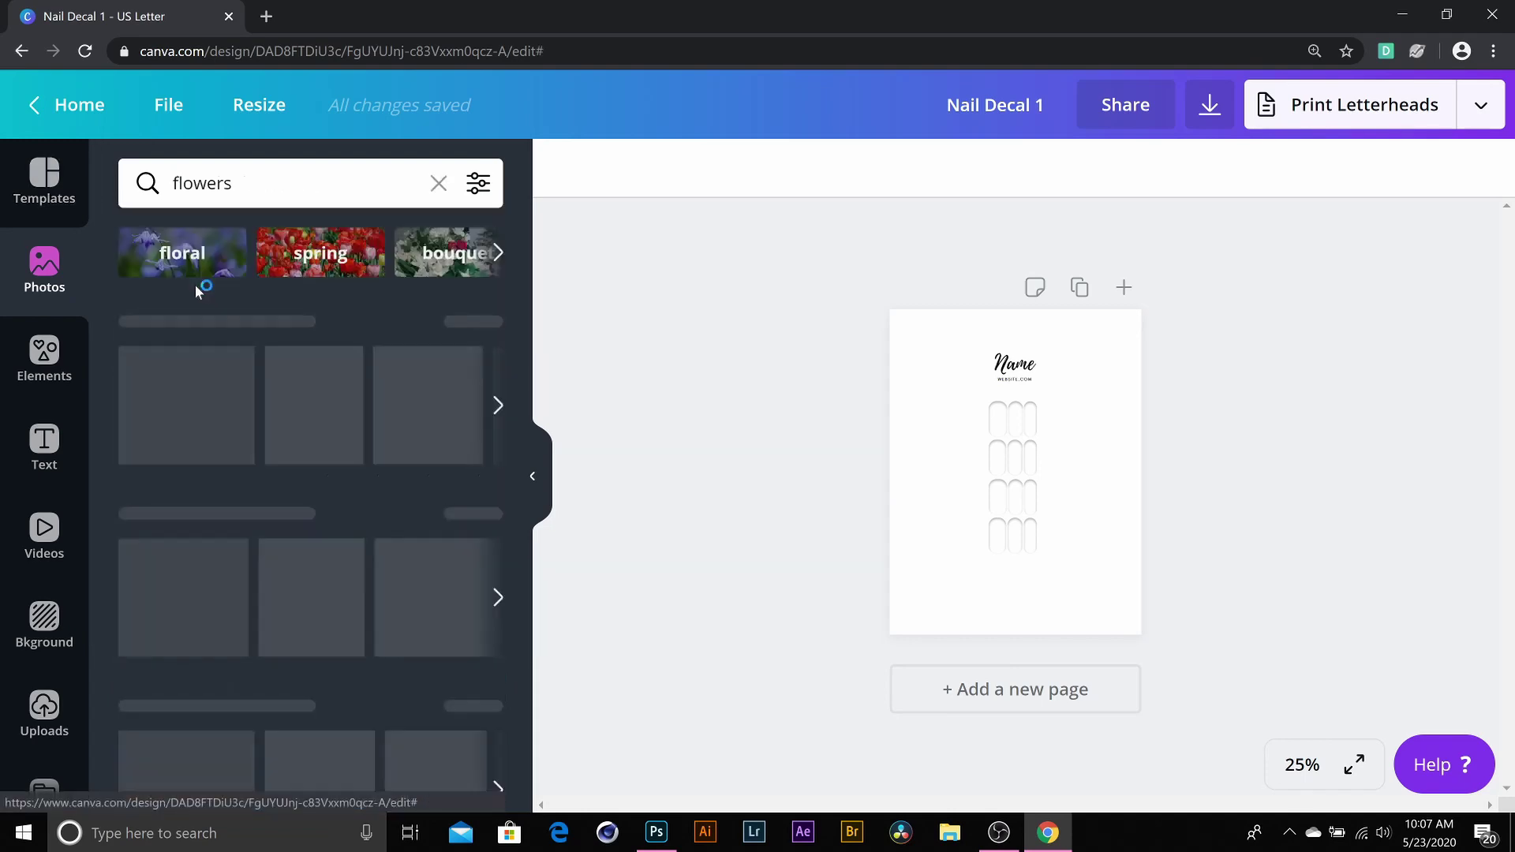
scroll(202, 465, "down", 2)
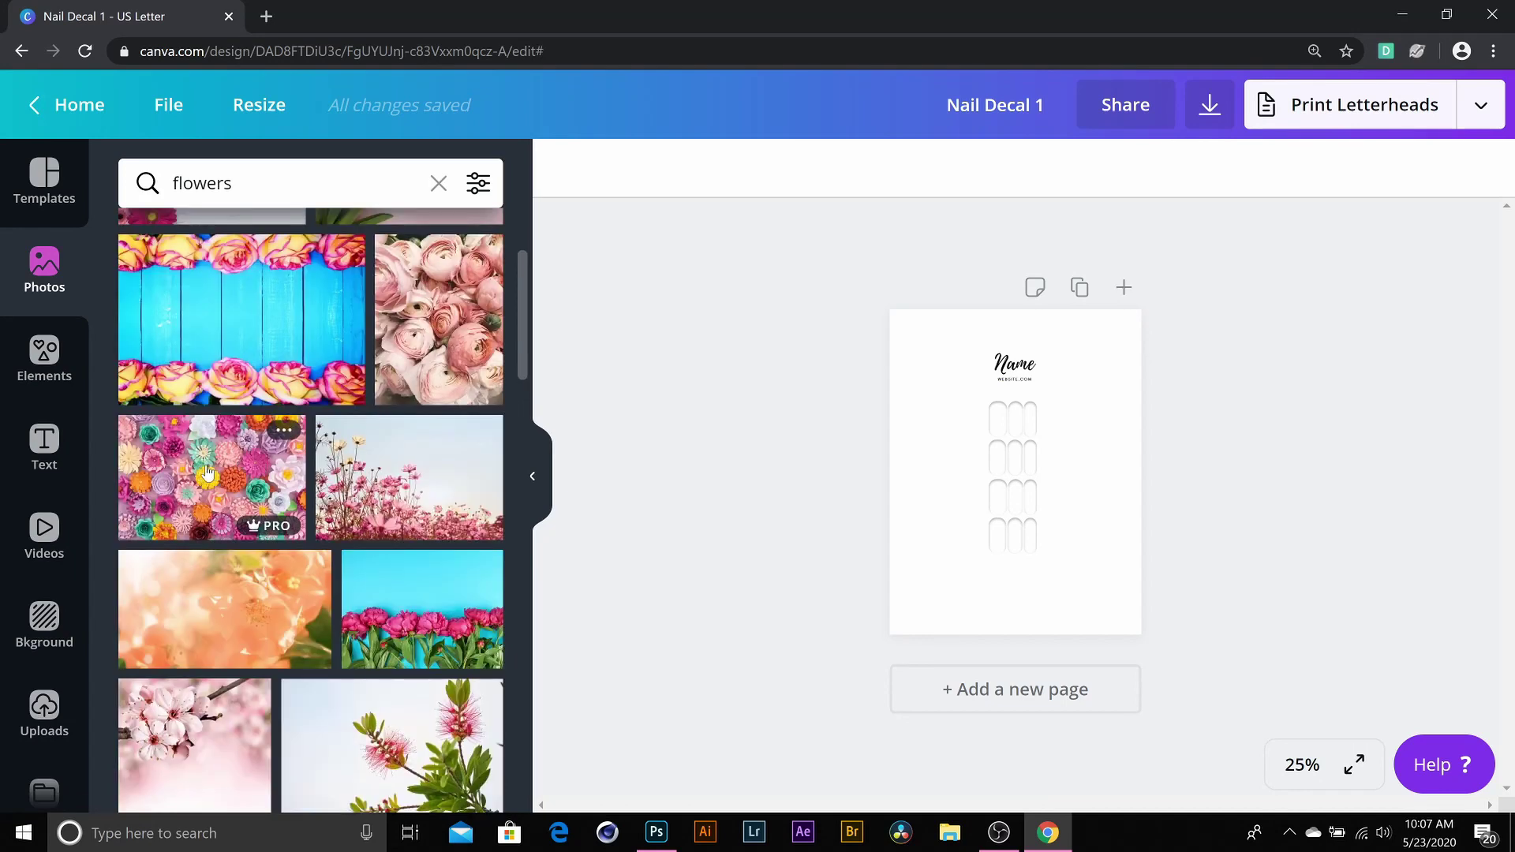
left_click(207, 472)
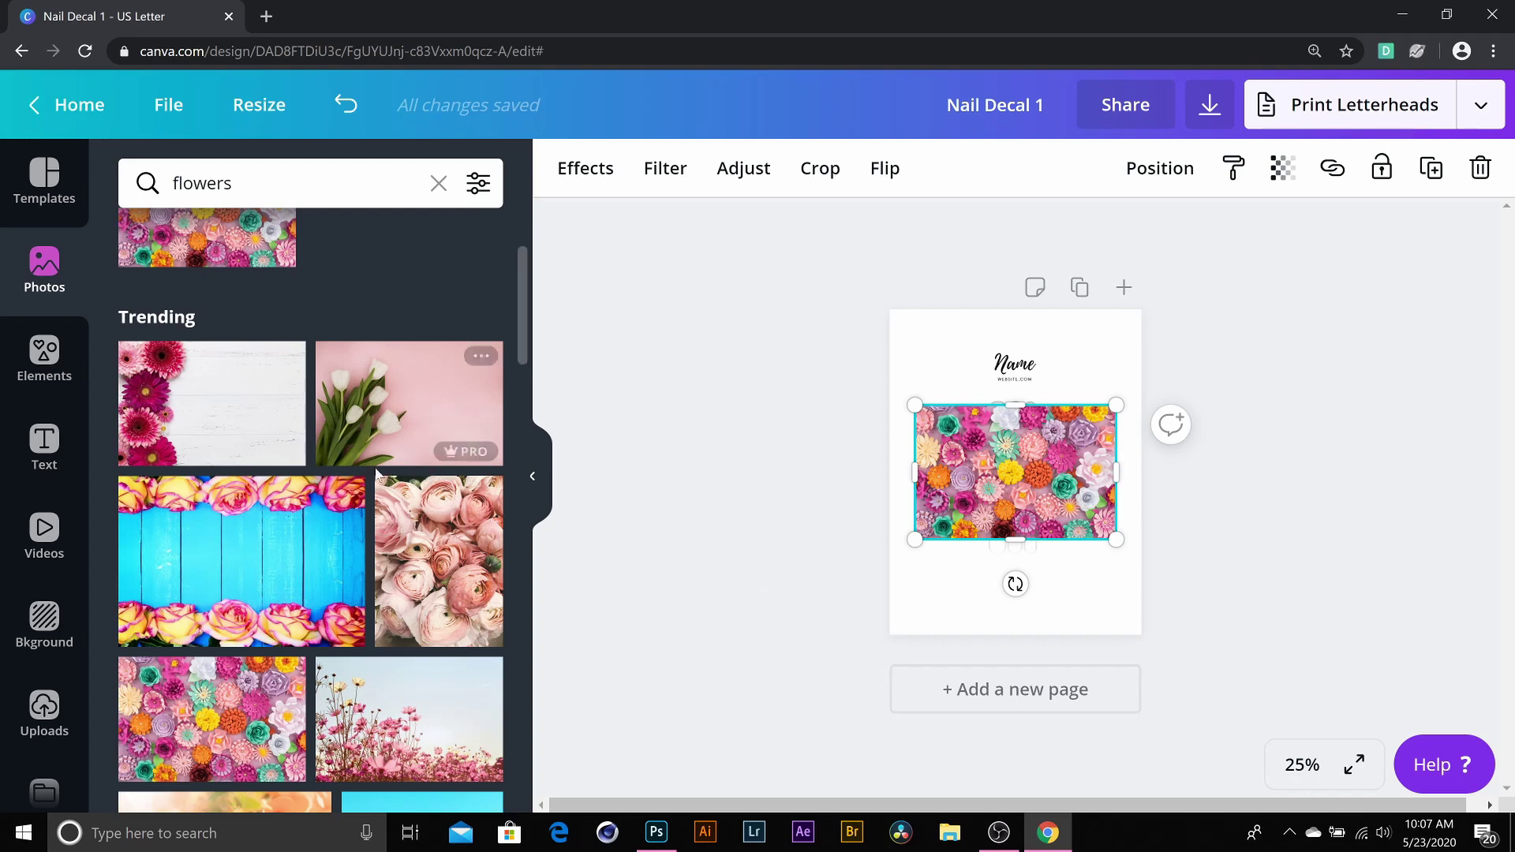
Step: Upload 12.jpg to Uploads, then undo its placement so only the flower photo stays on the page
left_click(41, 727)
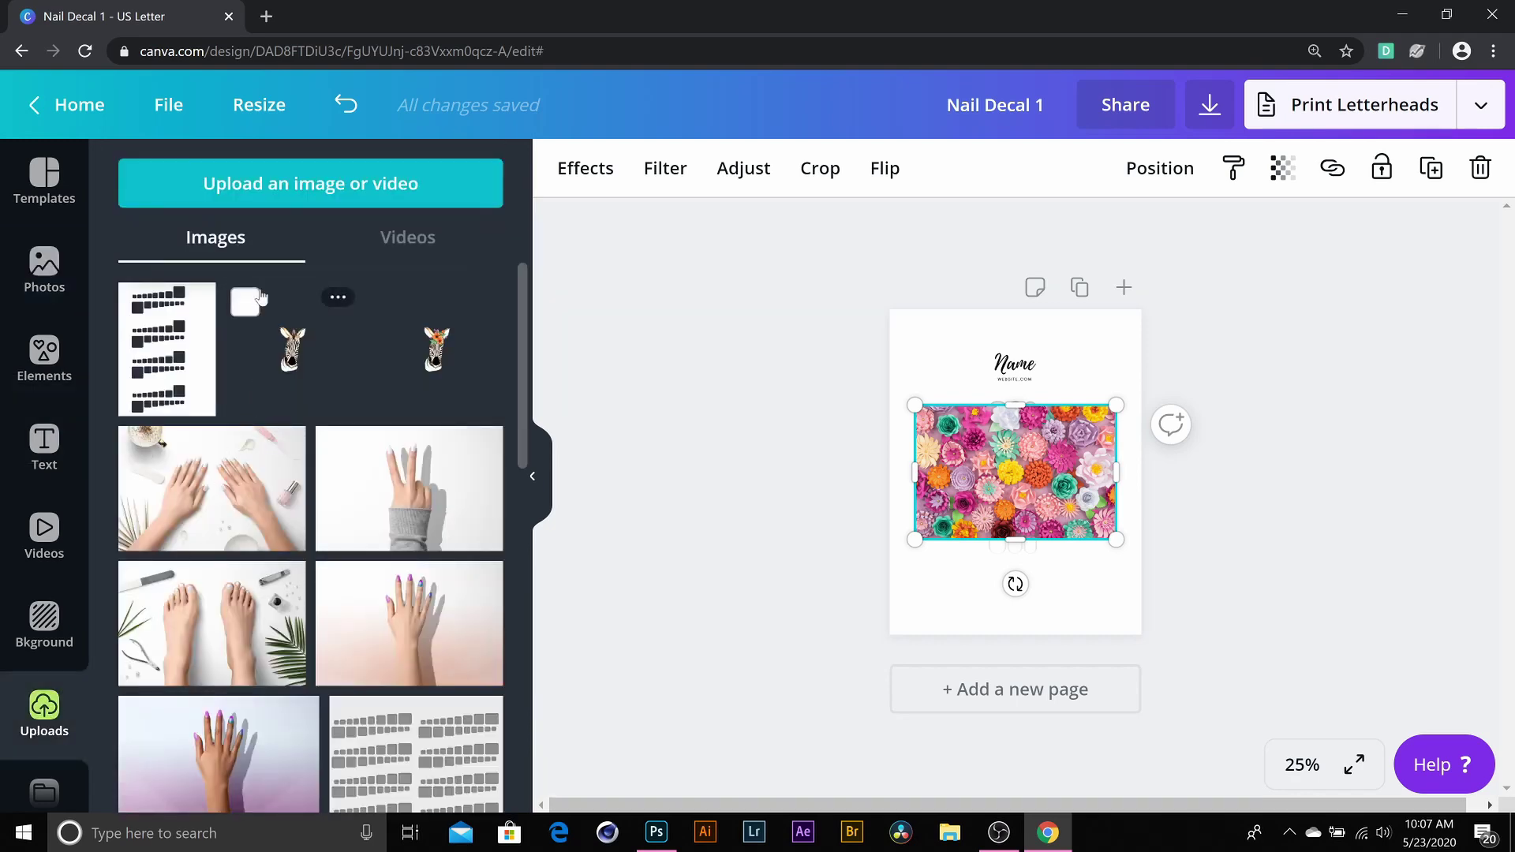
left_click(360, 186)
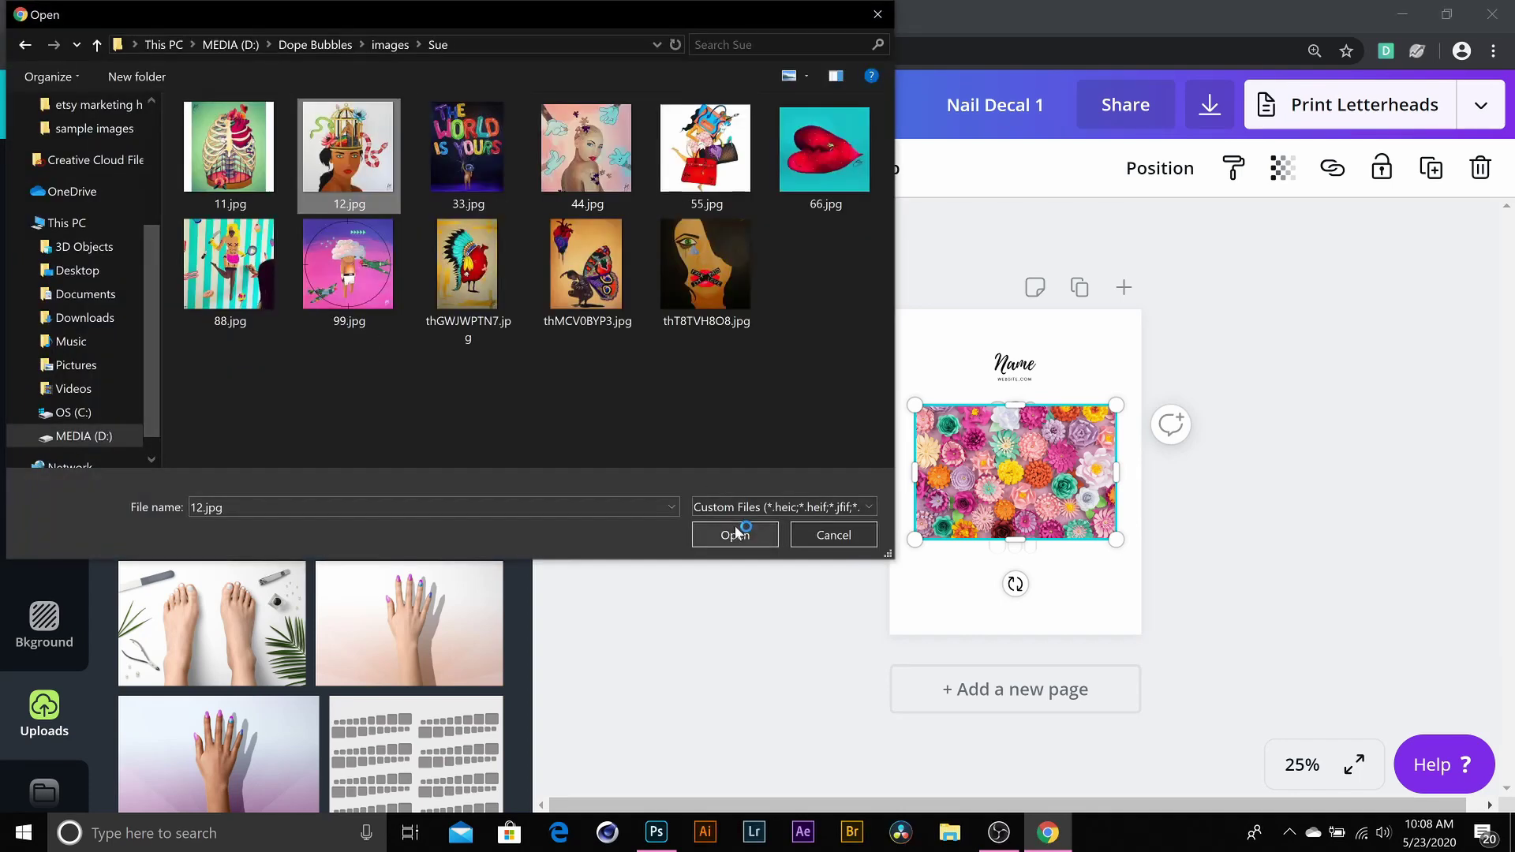
left_click(735, 535)
left_click(207, 345)
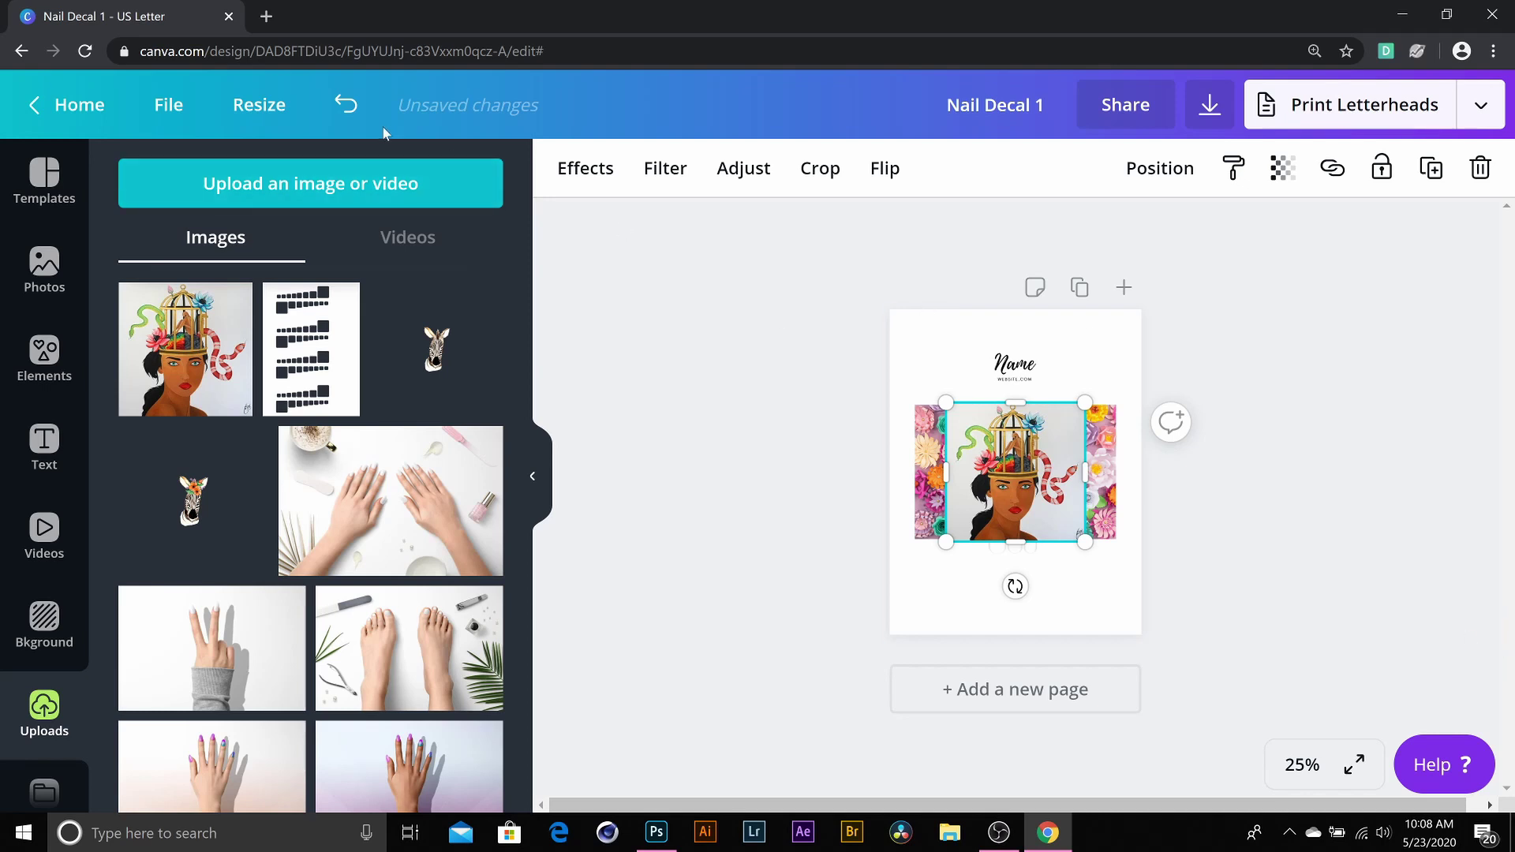
left_click(351, 110)
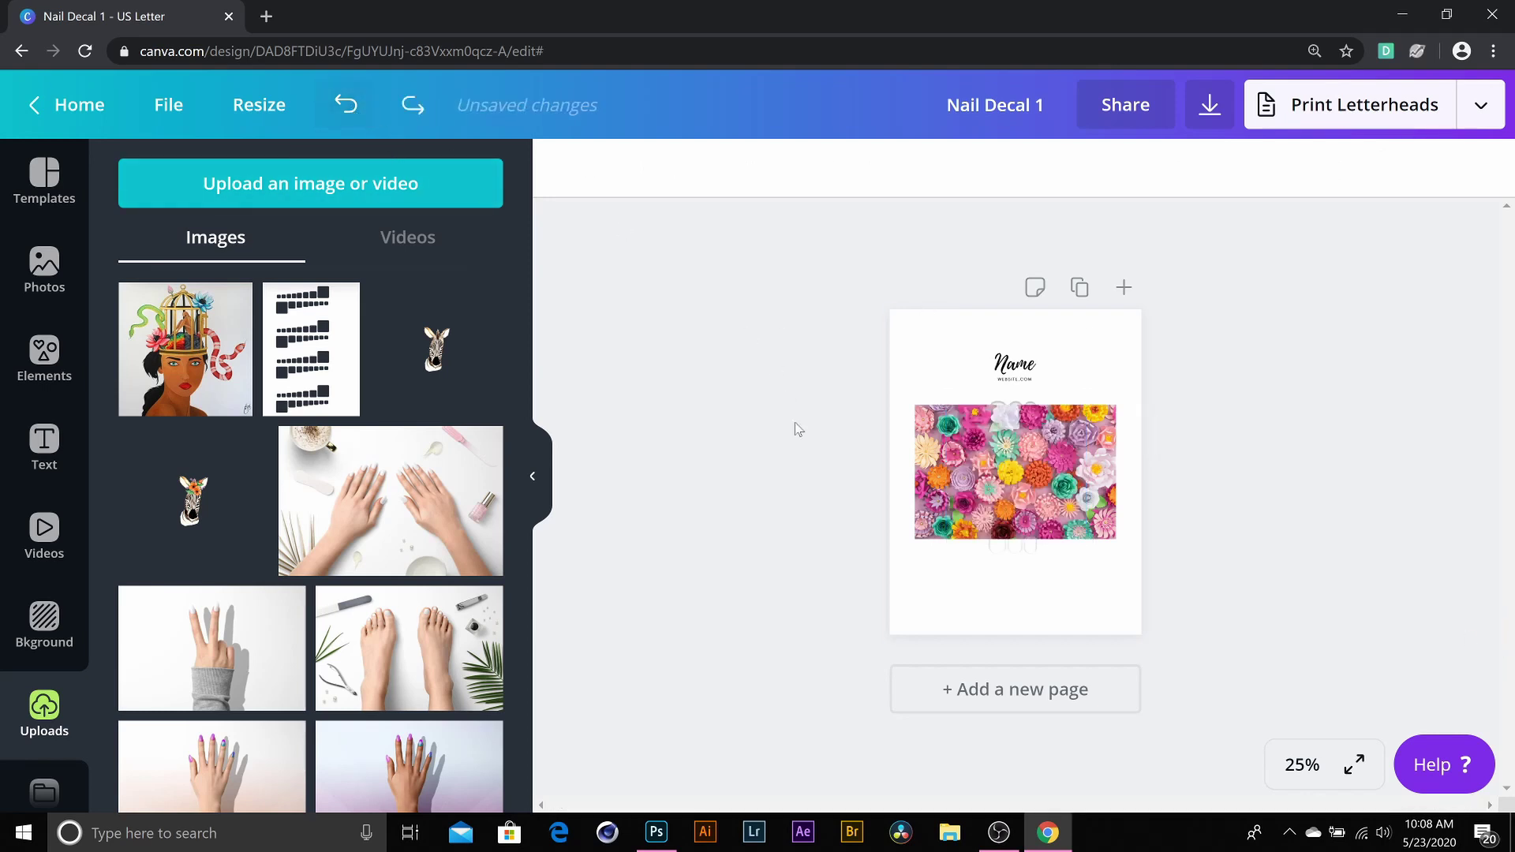
Step: Shrink the paper-flowers photo to about 1.9 × 1.3 beside the nail shapes
left_click(534, 482)
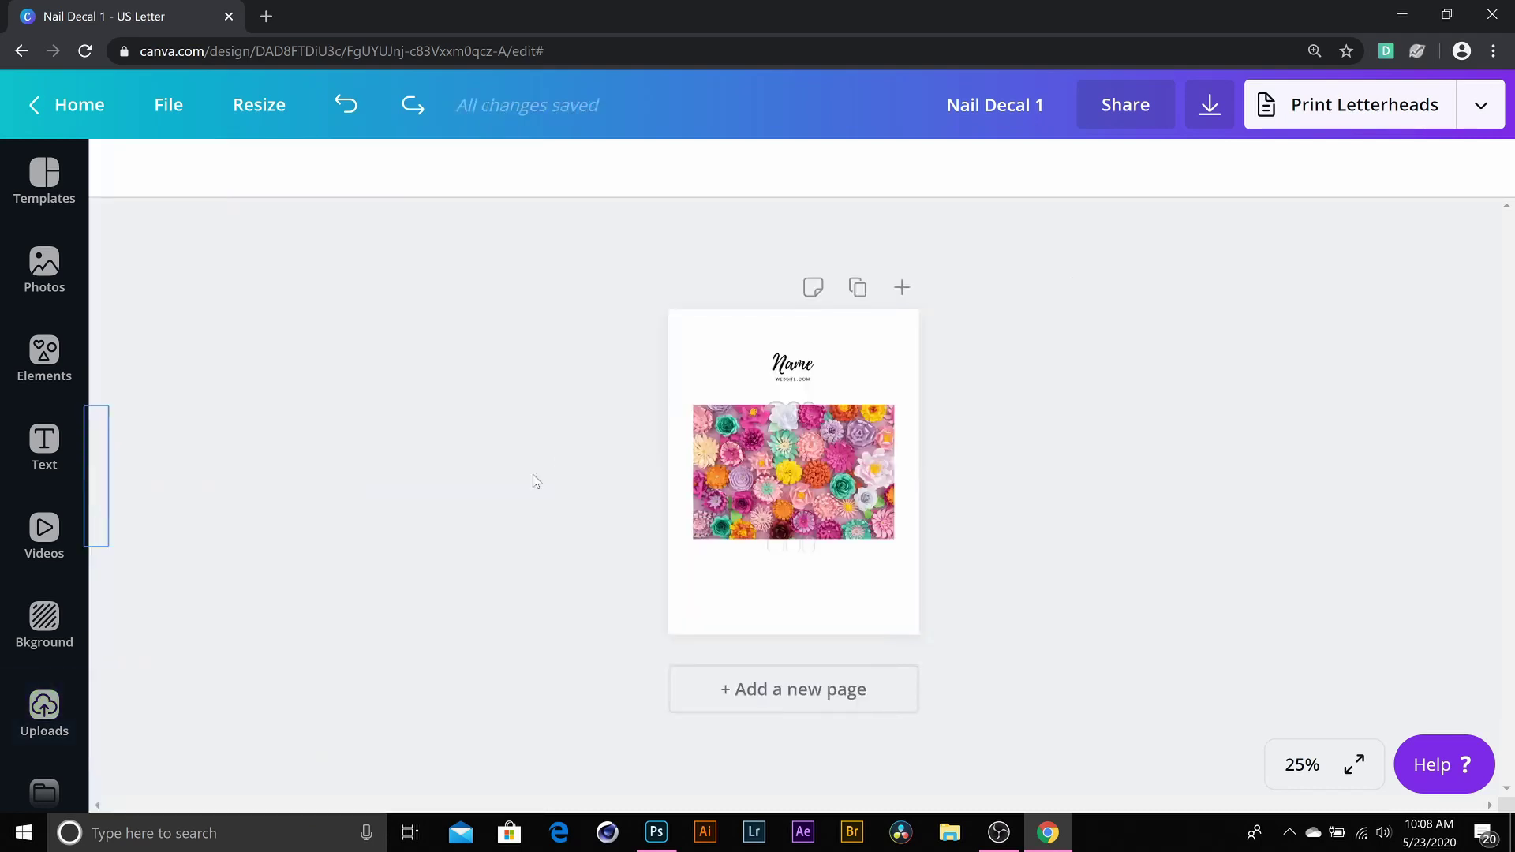
left_click(779, 486)
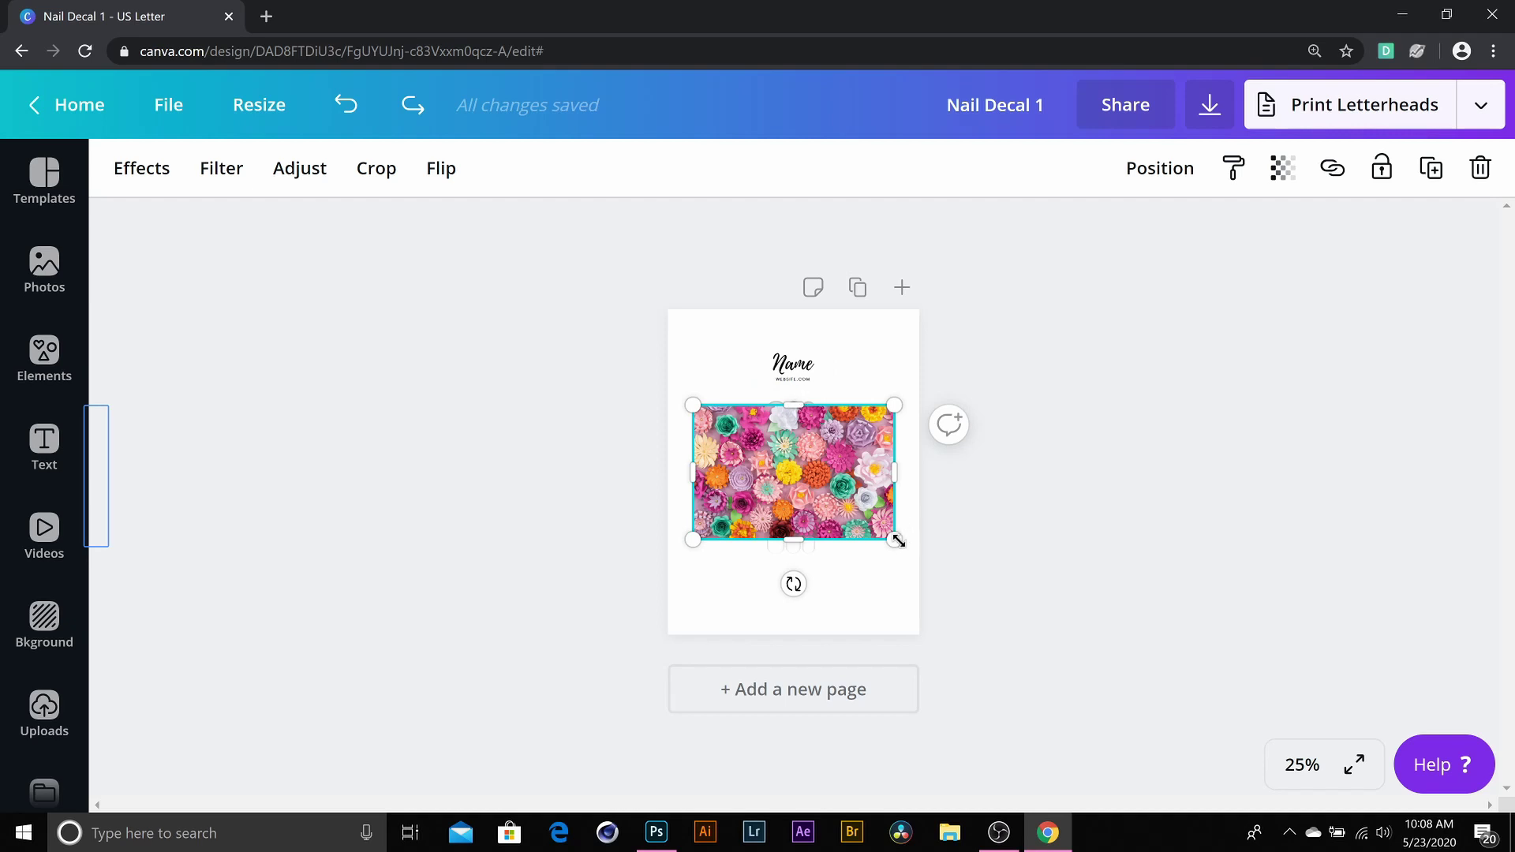
left_click_drag(898, 541, 745, 443)
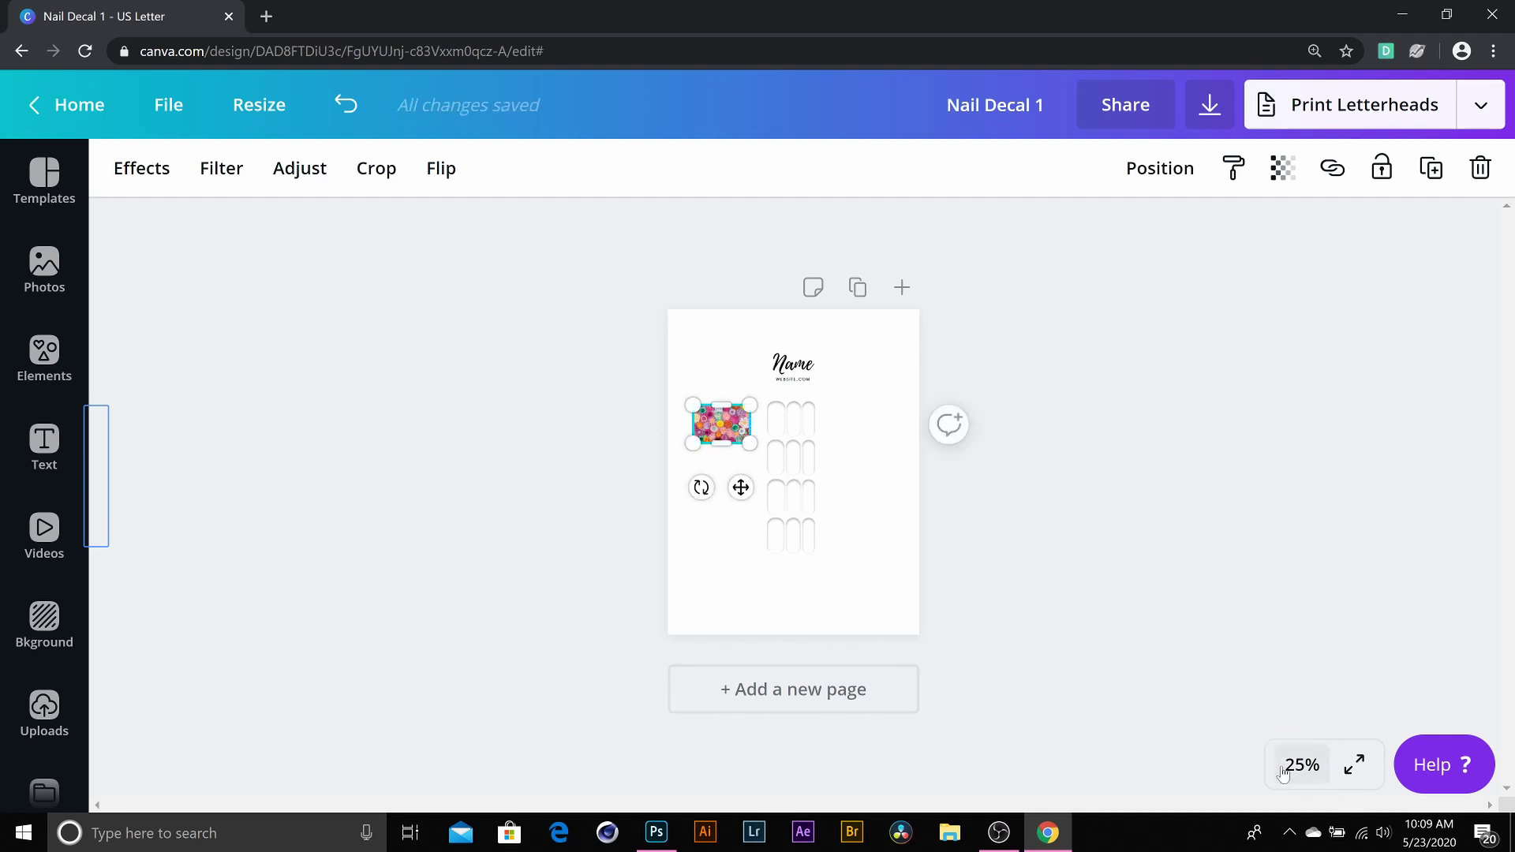
Step: At 75% zoom, move the flower photo onto the first top-row nail and narrow it to 0.6 wide
left_click(1306, 766)
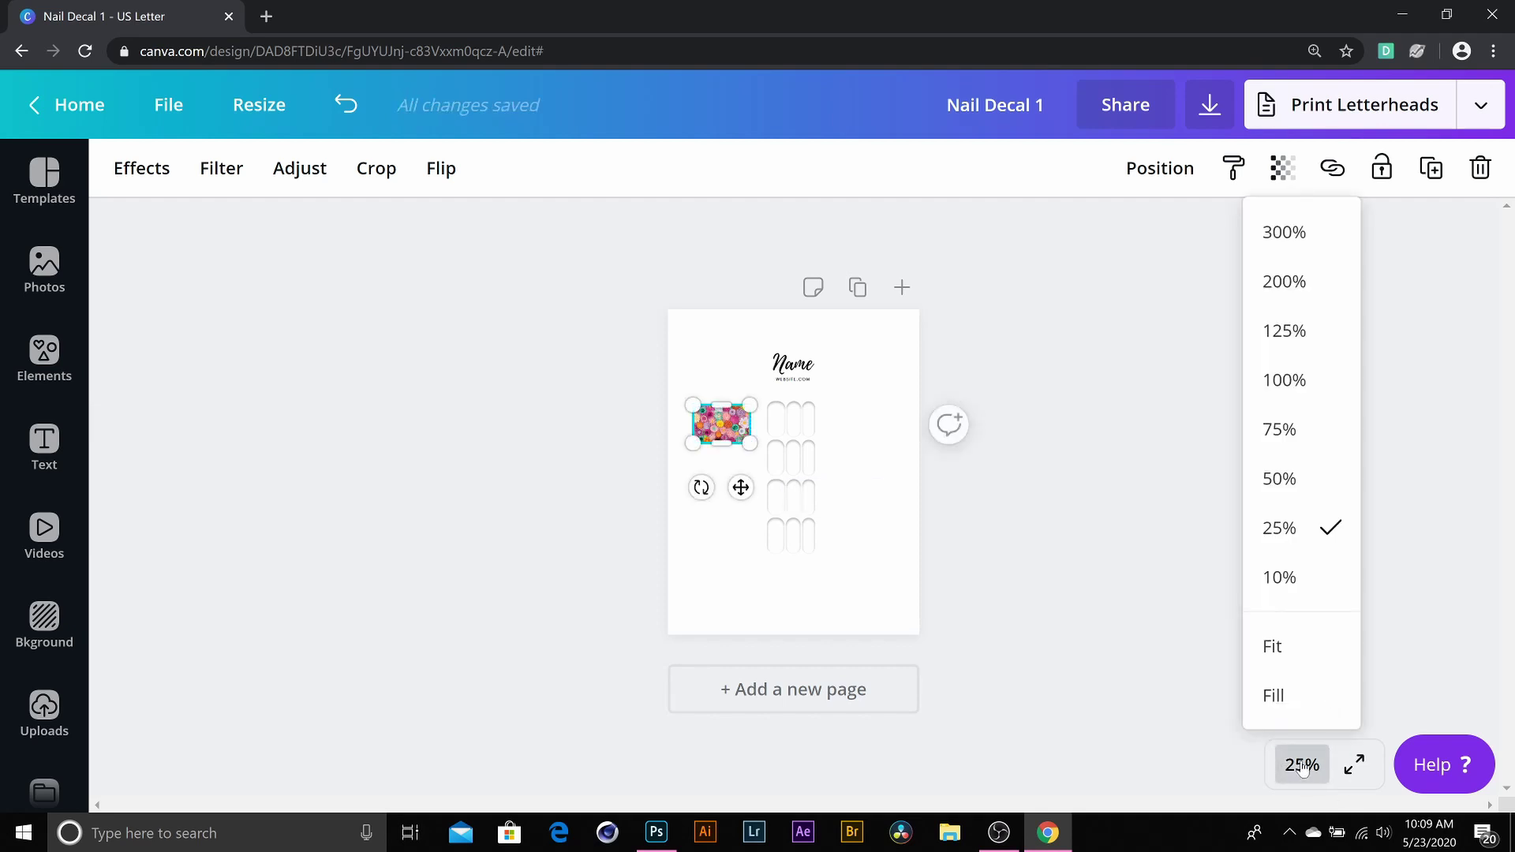
left_click(1286, 430)
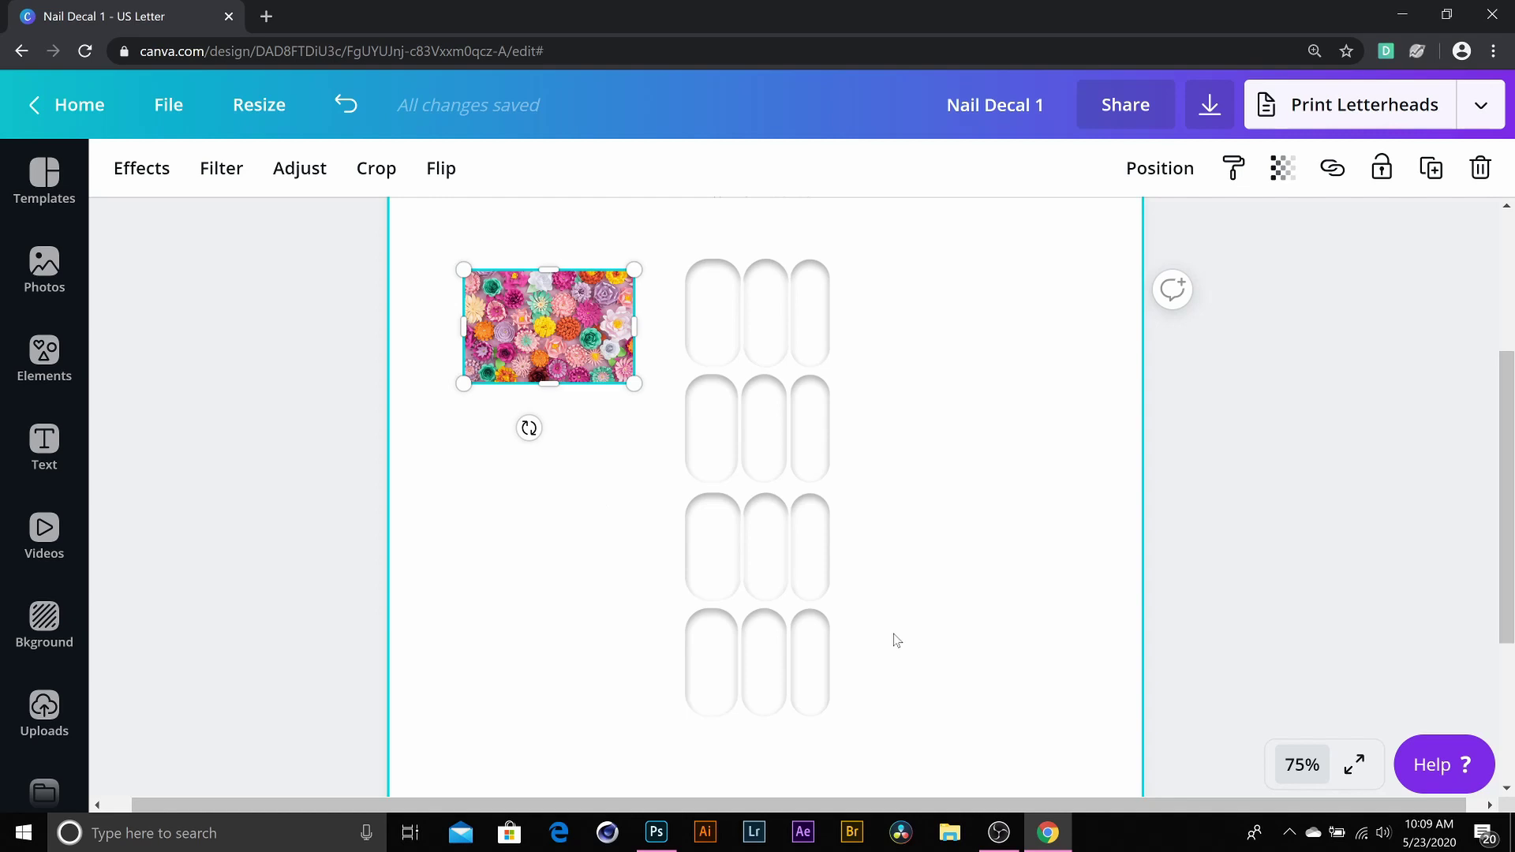
key("Right")
key("Right")
key("Right")
key("Right")
key("Right")
key("Right")
key("Right")
key("Right")
key("Right")
key("Right")
key("Right")
key("Right")
key("Right")
key("Right")
key("Right")
key("Right")
key("Right")
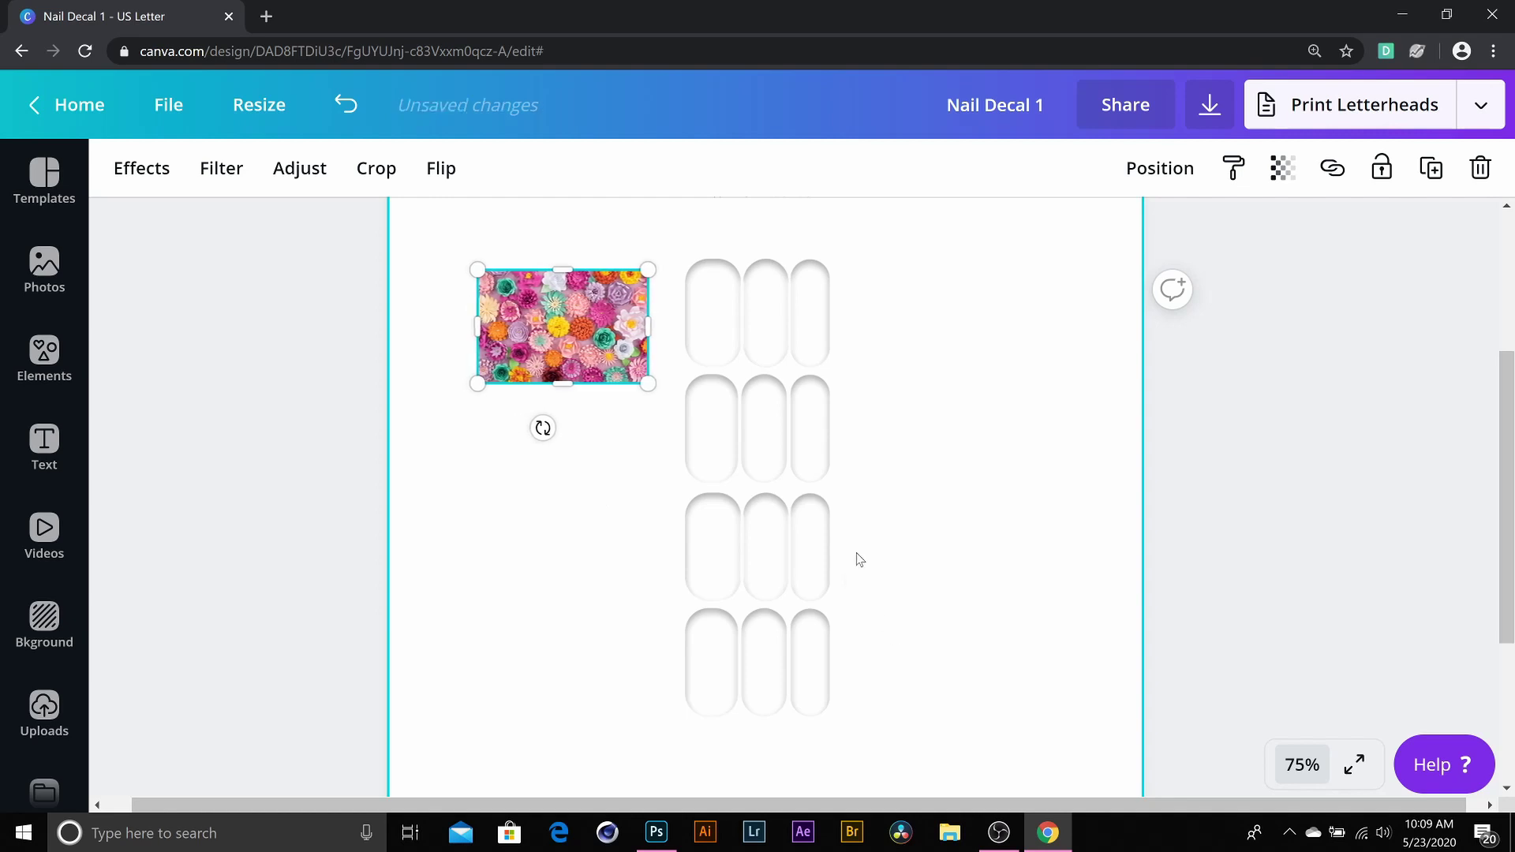
key("Right")
key("Right")
key("Right")
key("Right")
key("Right")
key("Right")
key("Right")
key("Right")
key("Right")
key("Right")
key("Right")
key("Right")
key("Right")
key("Right")
key("Right")
key("Right")
key("Right")
key("Right")
key("Right")
key("Right")
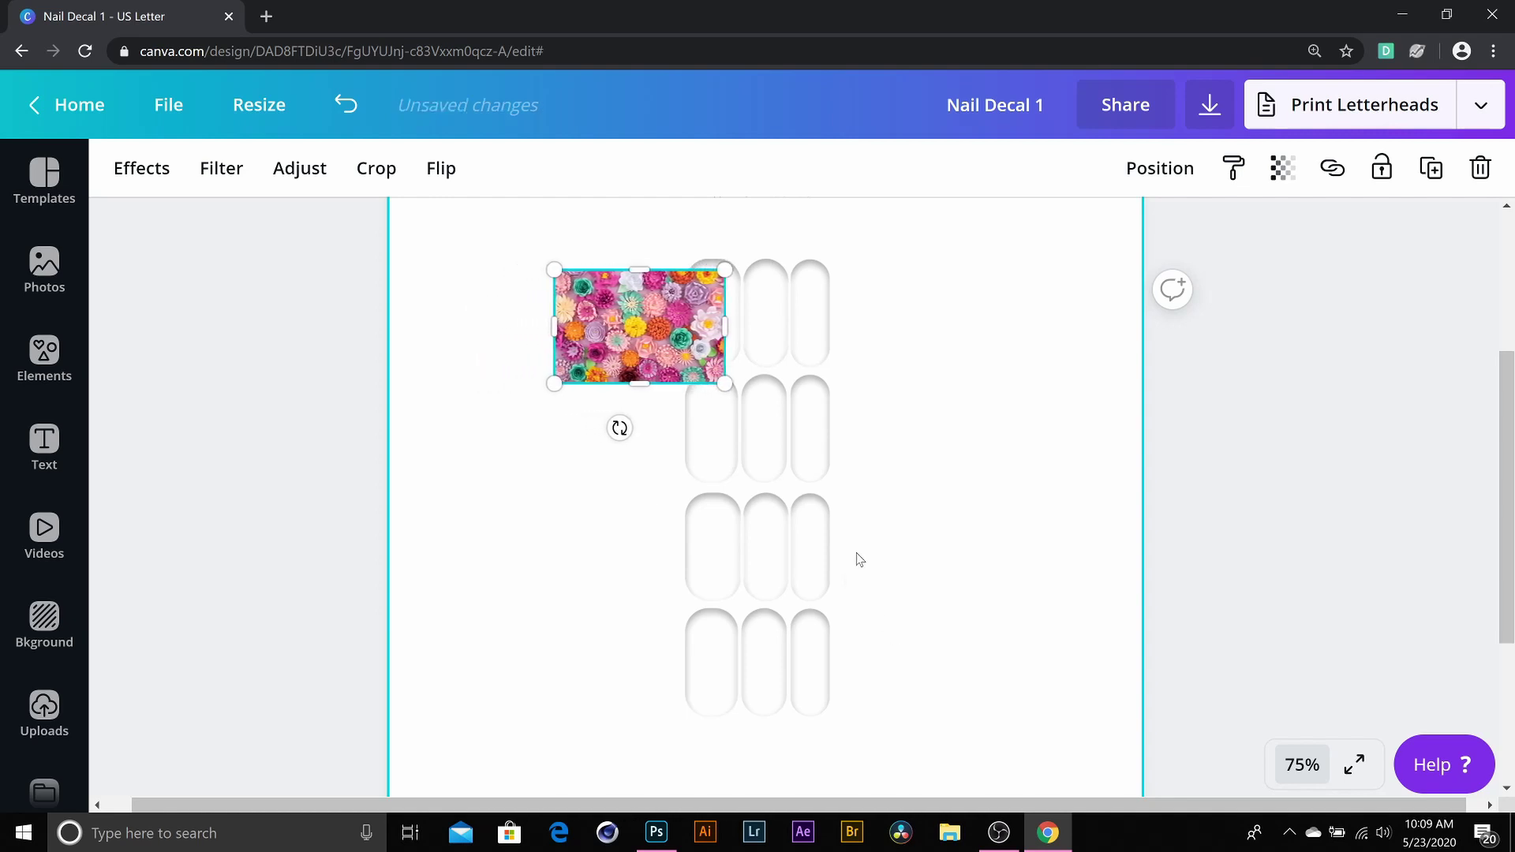
key("Right")
key("Right")
key("Right")
key("Right")
key("Right")
key("Right")
key("Right")
key("Right")
key("Right")
key("Right")
key("Right")
key("Right")
key("Right")
key("Right")
key("Right")
key("Right")
key("Right")
key("Right")
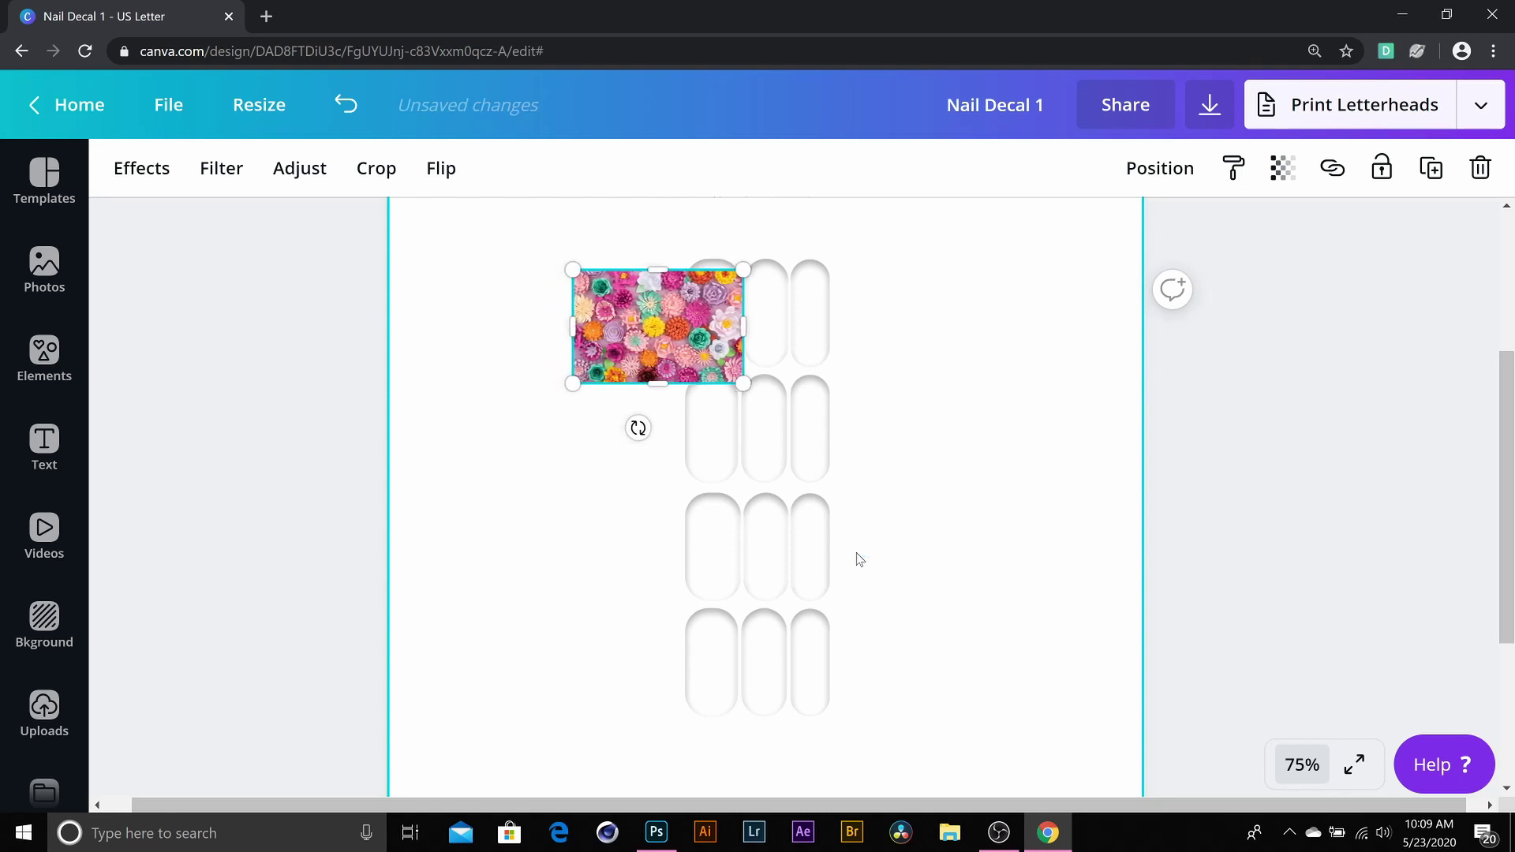
key("Up")
key("Up")
key("Up")
key("Up")
key("Up")
key("Up")
key("Up")
key("Up")
key("Up")
key("Up")
key("Up")
key("Up")
key("Up")
key("Up")
key("Up")
key("Up")
key("Up")
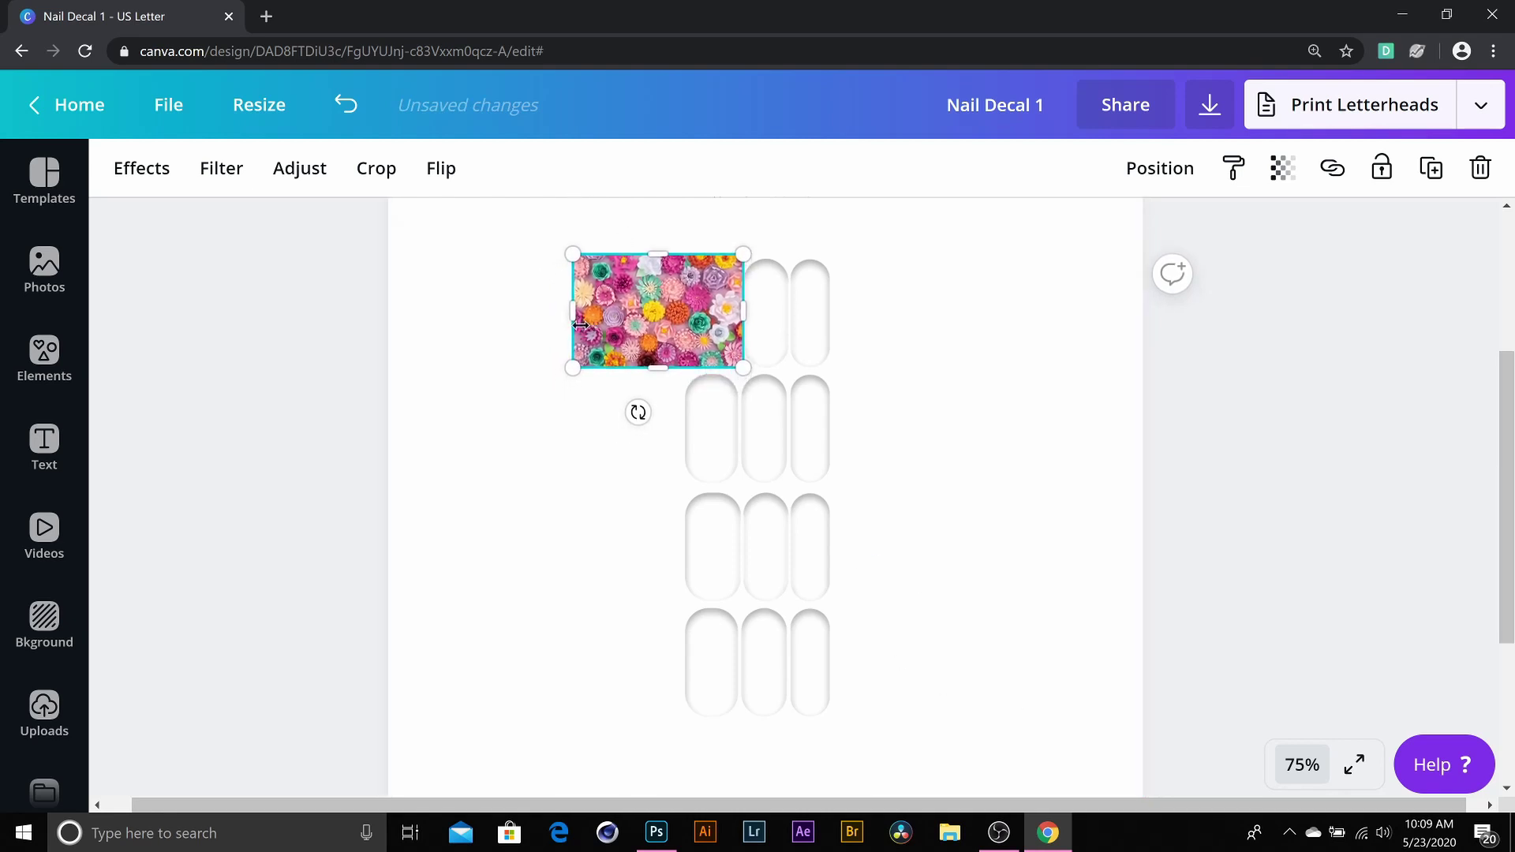
left_click_drag(567, 308, 710, 311)
Step: Send the flower strip, then the nail outline layer, to the back at the first nail
right_click(744, 314)
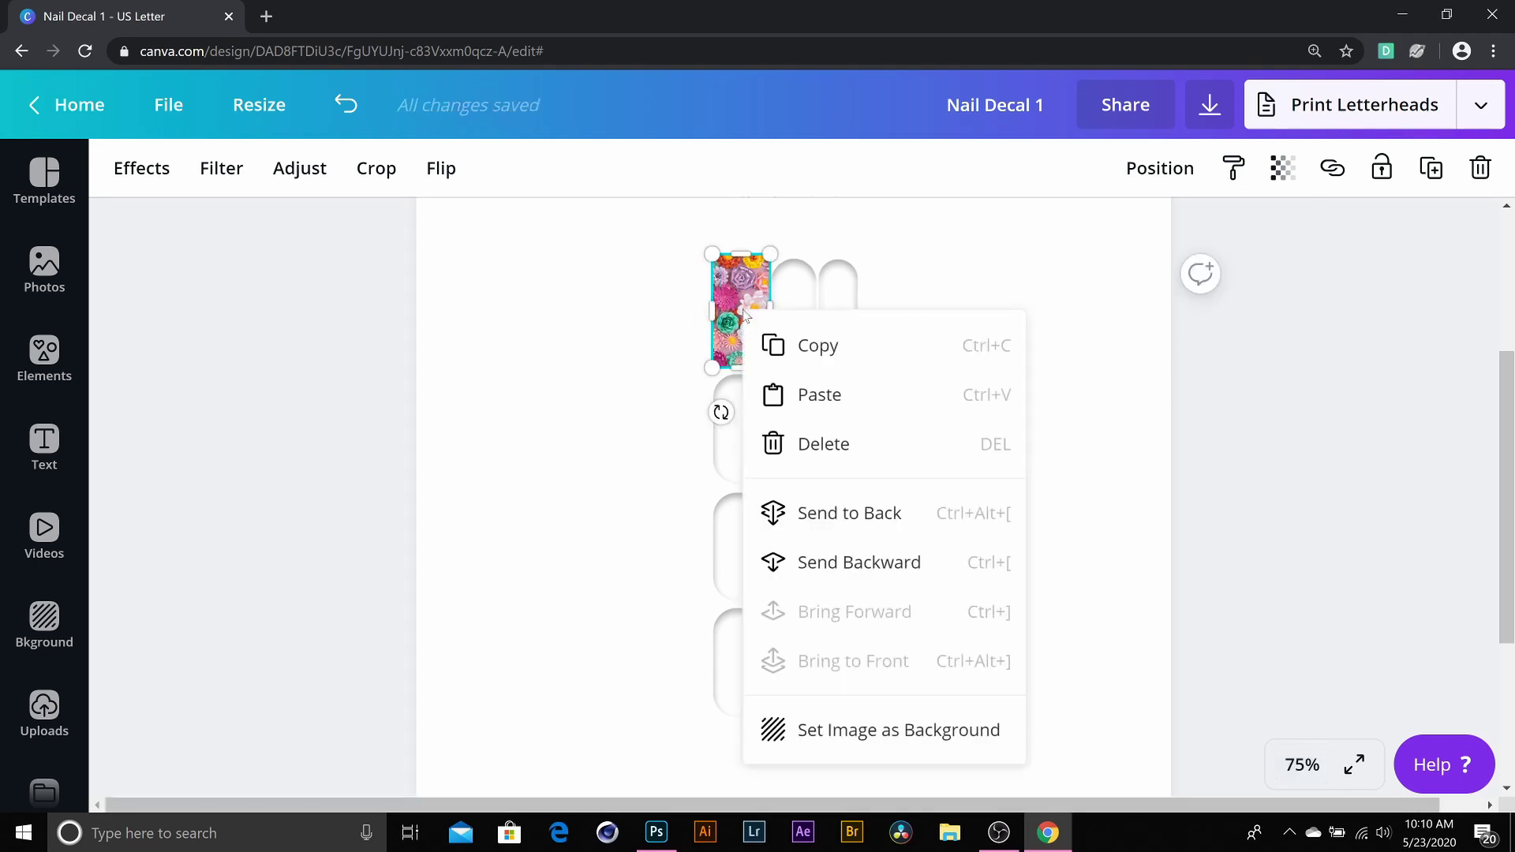
left_click(842, 509)
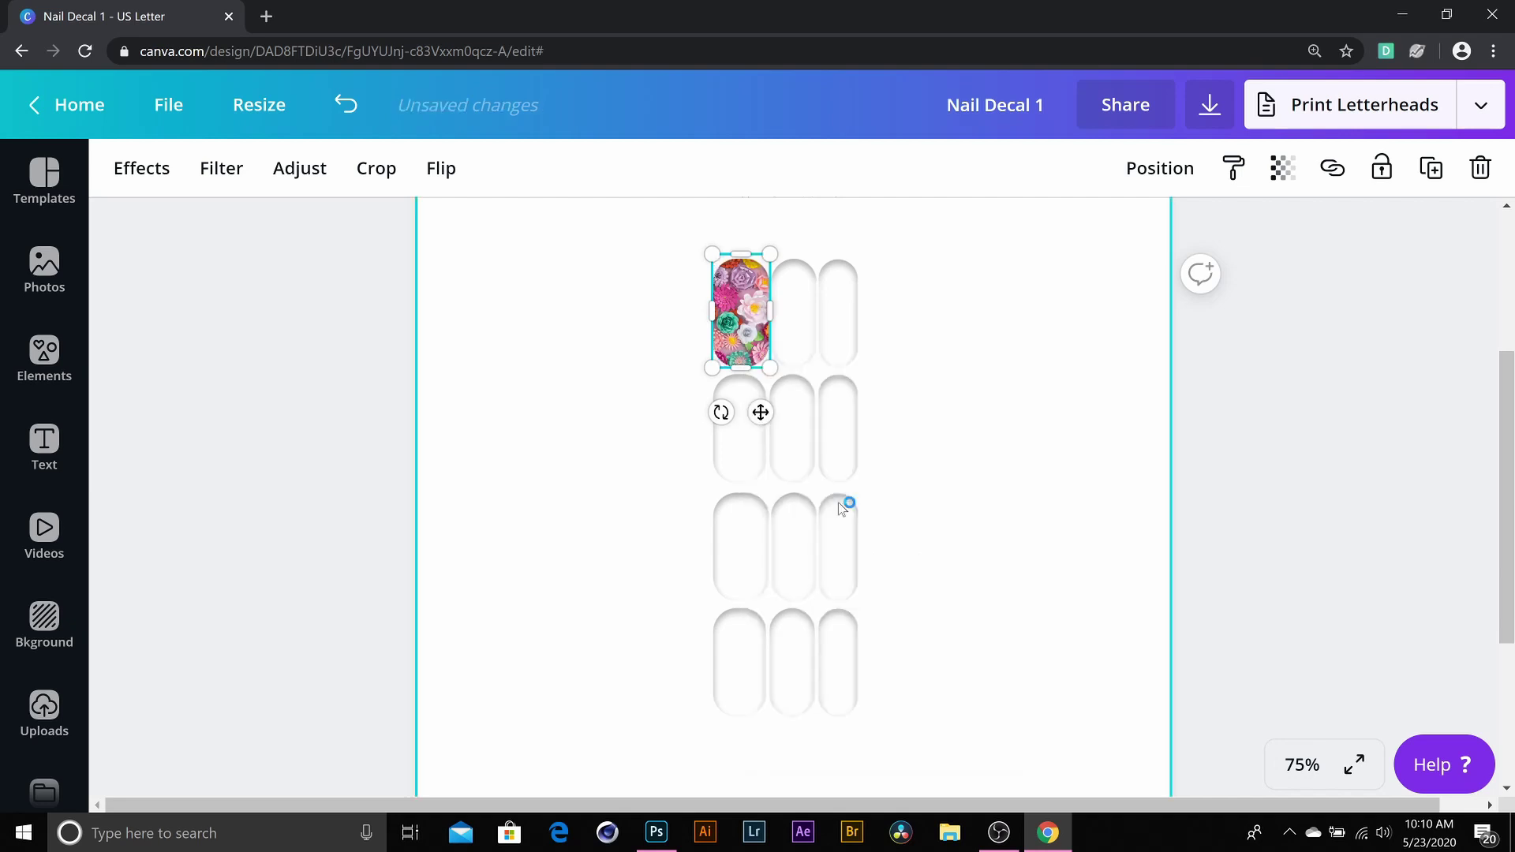
left_click(975, 445)
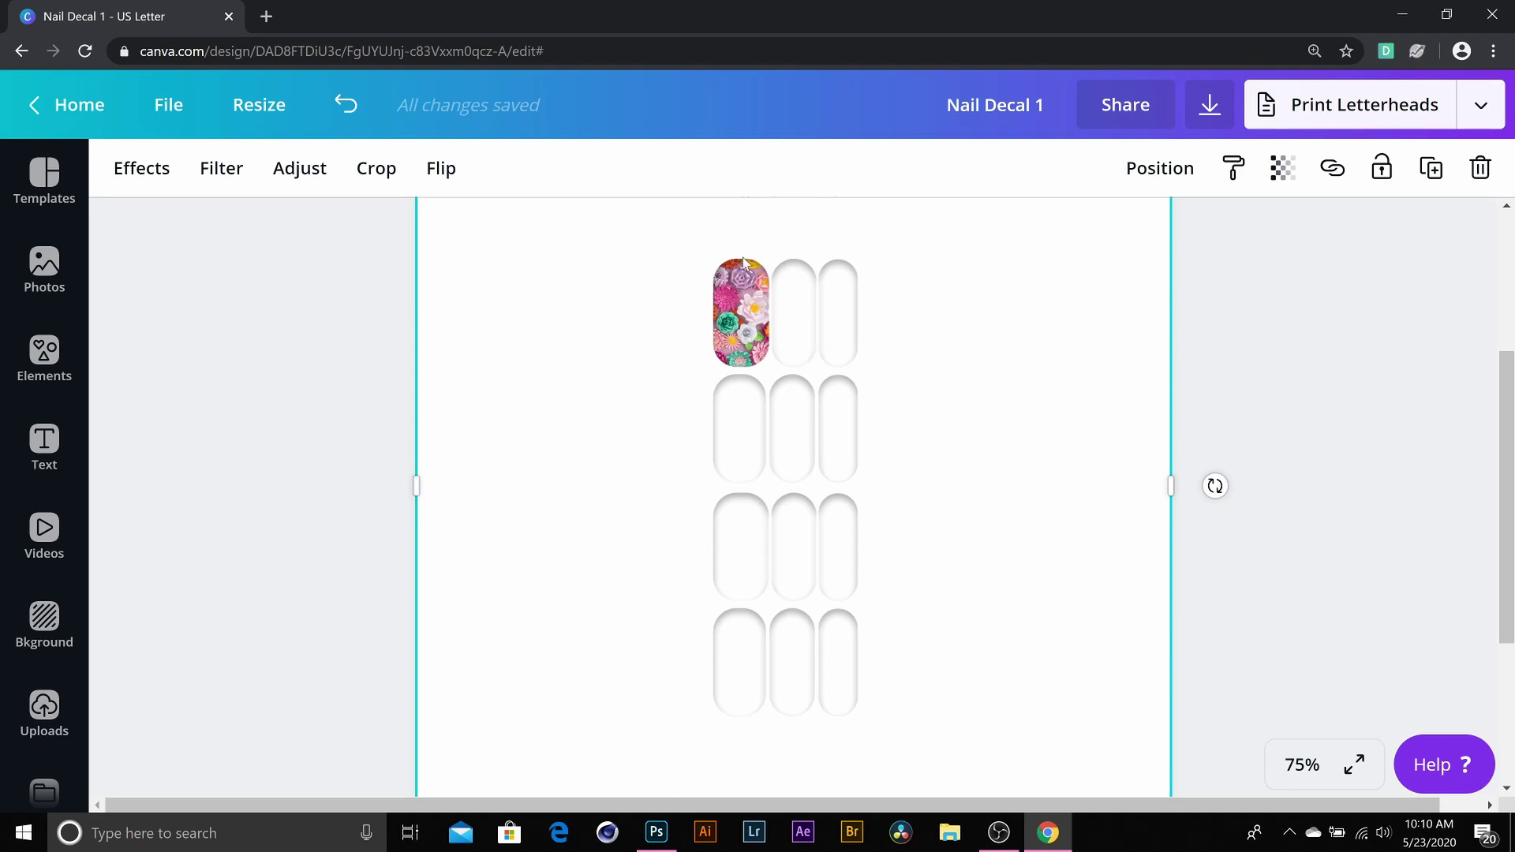
right_click(740, 300)
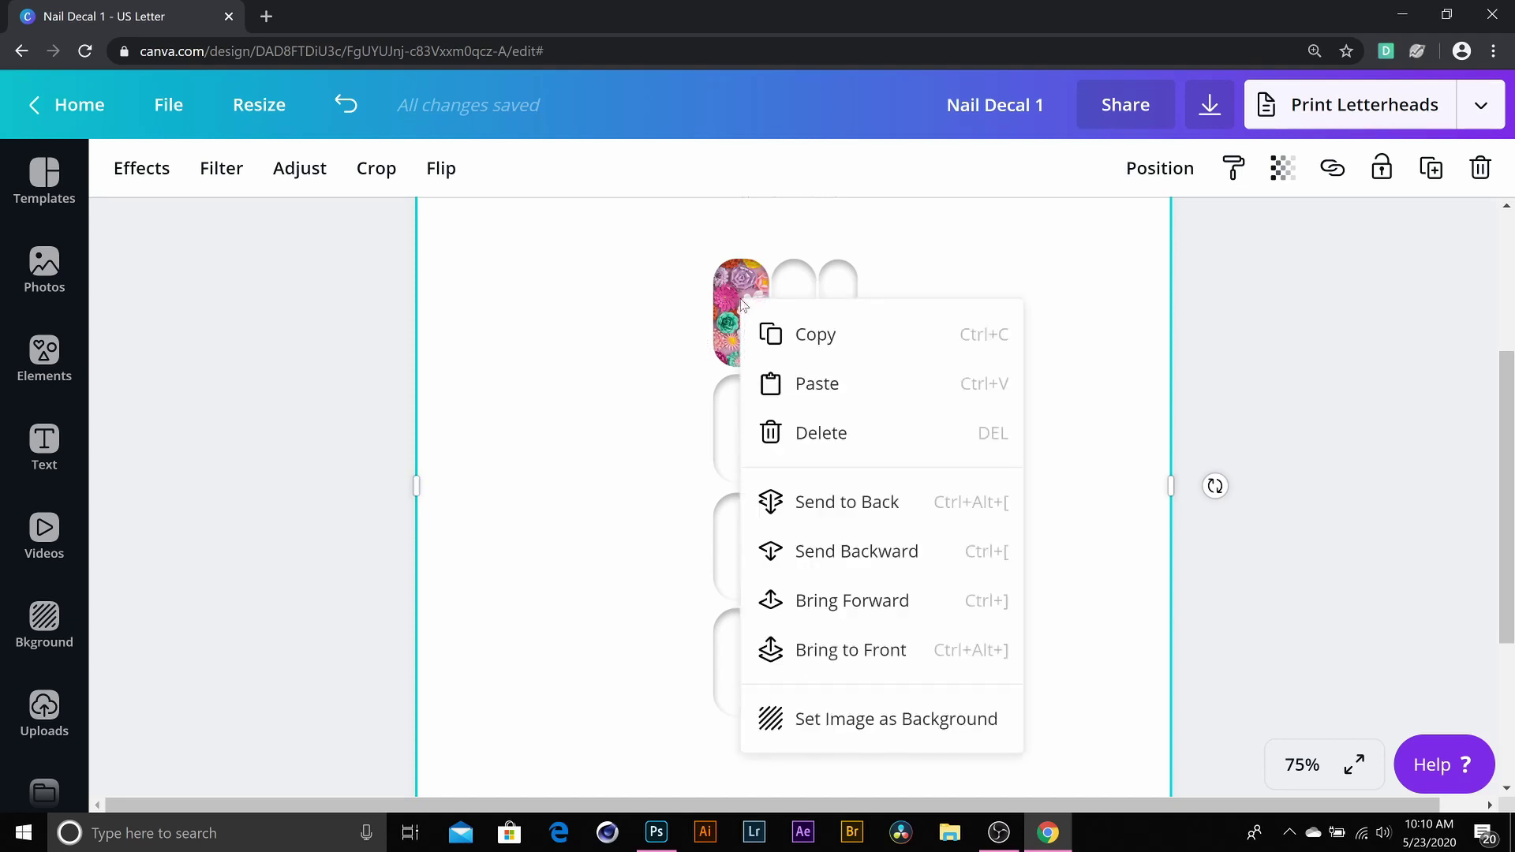
left_click(846, 502)
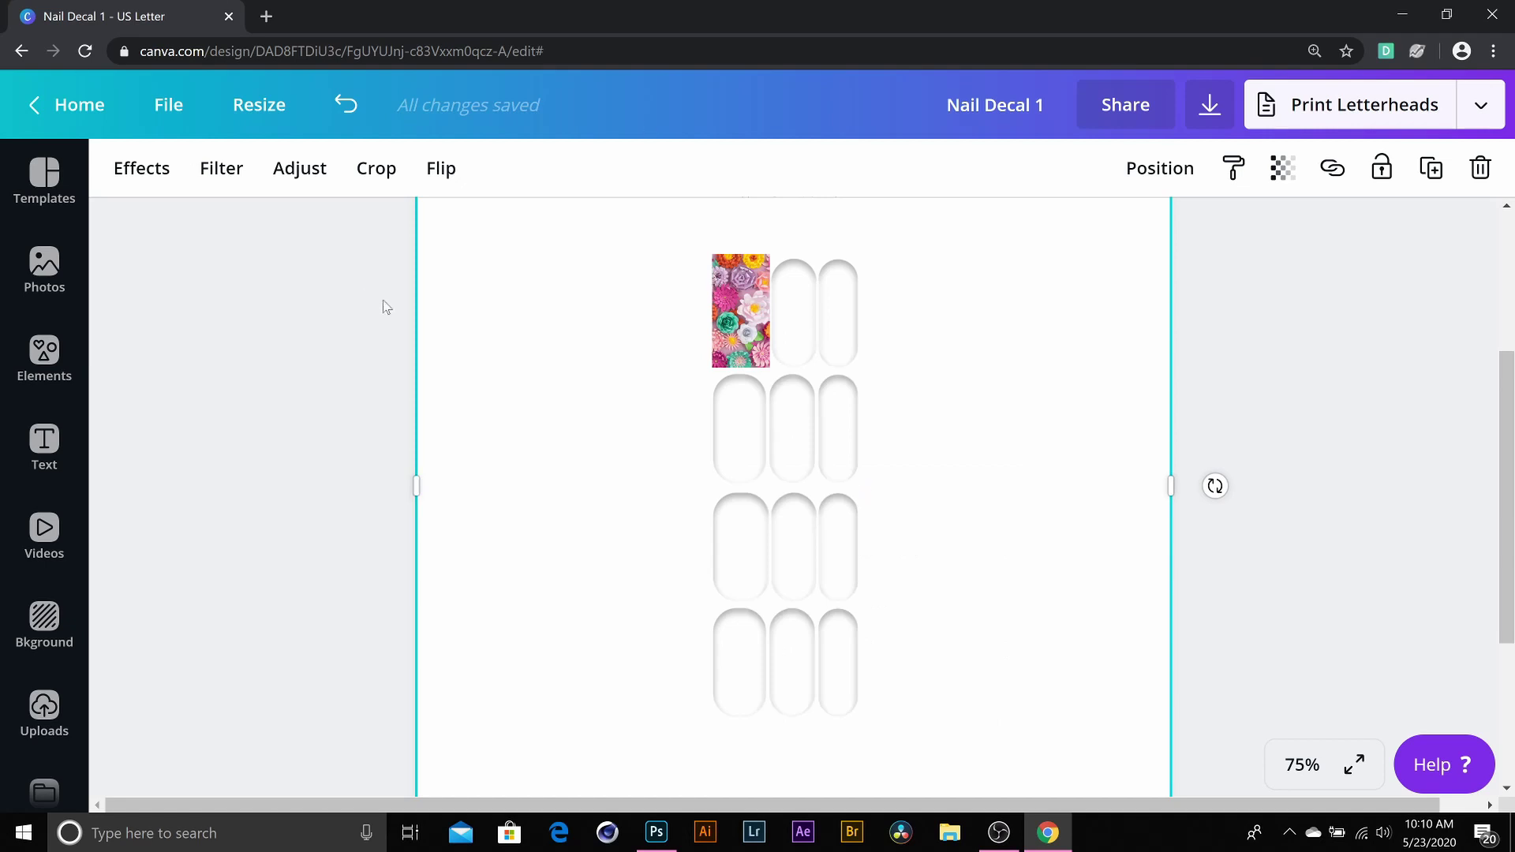
Step: Duplicate the flower strip and move the copy onto the second top-row nail
right_click(739, 325)
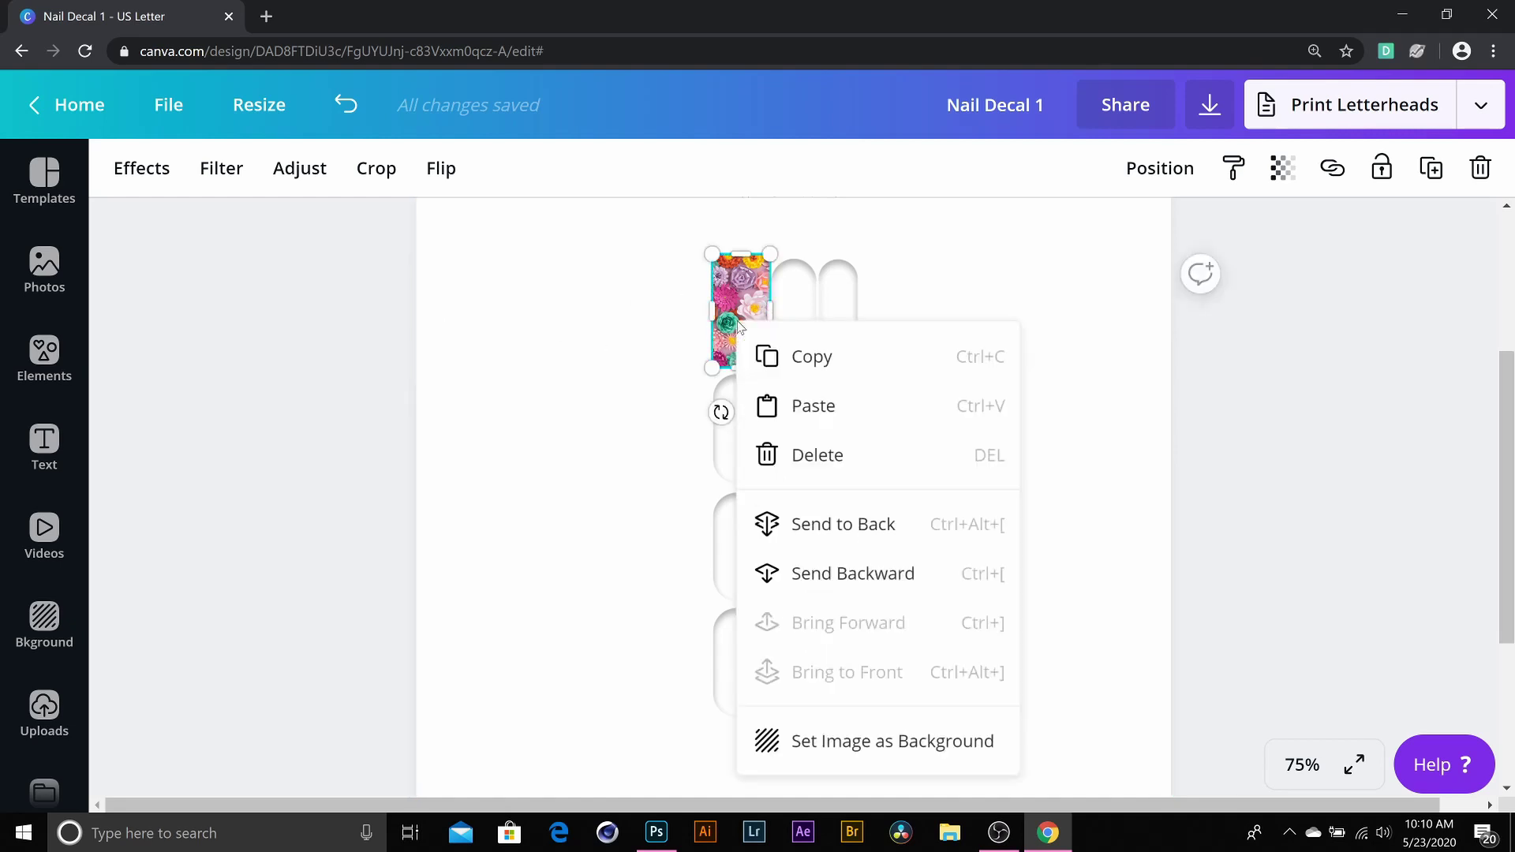
left_click(781, 355)
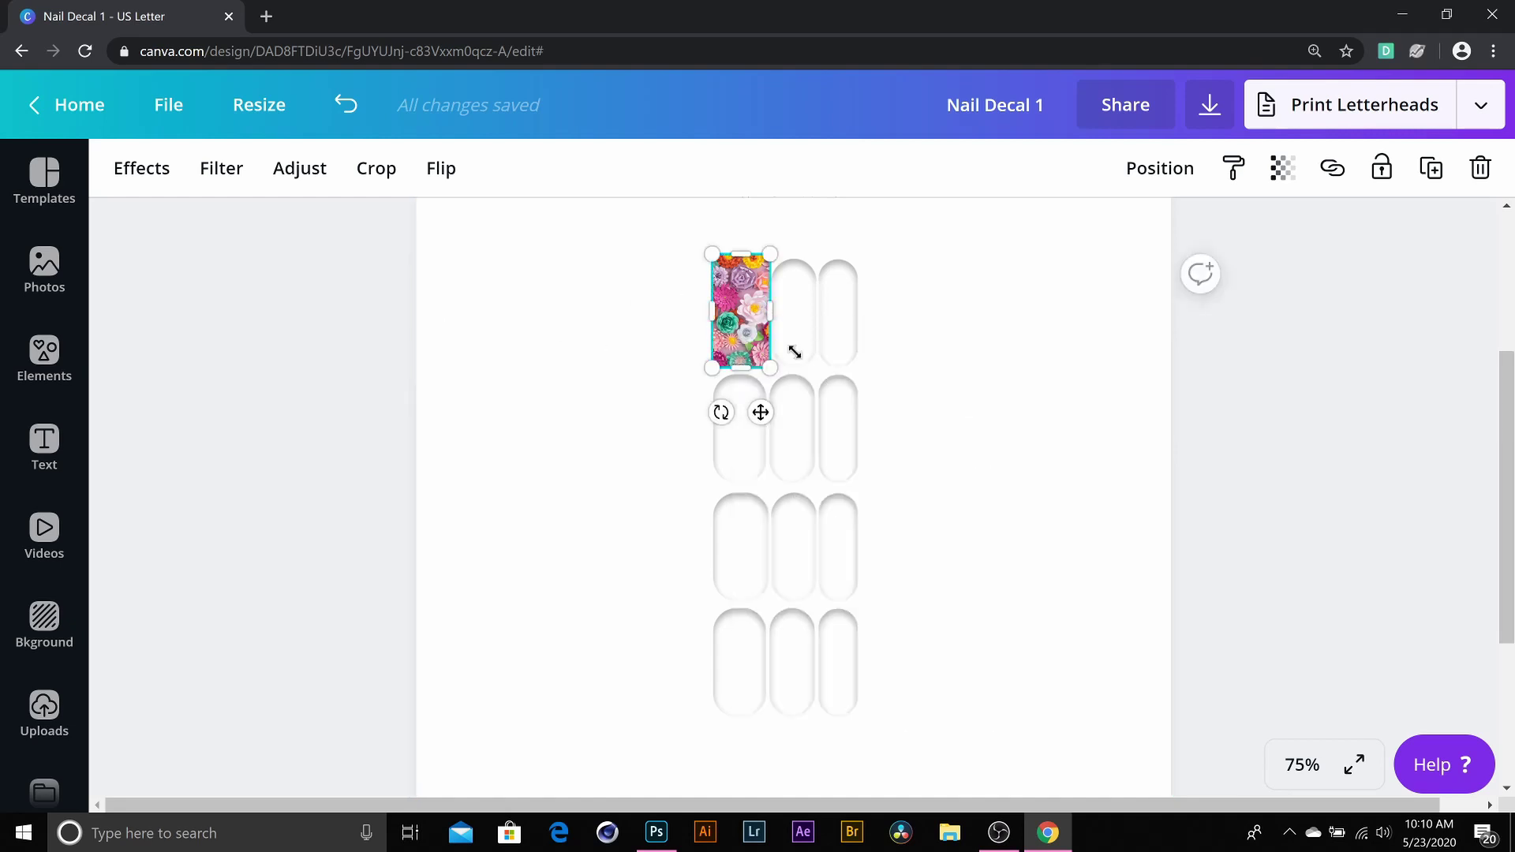
right_click(810, 328)
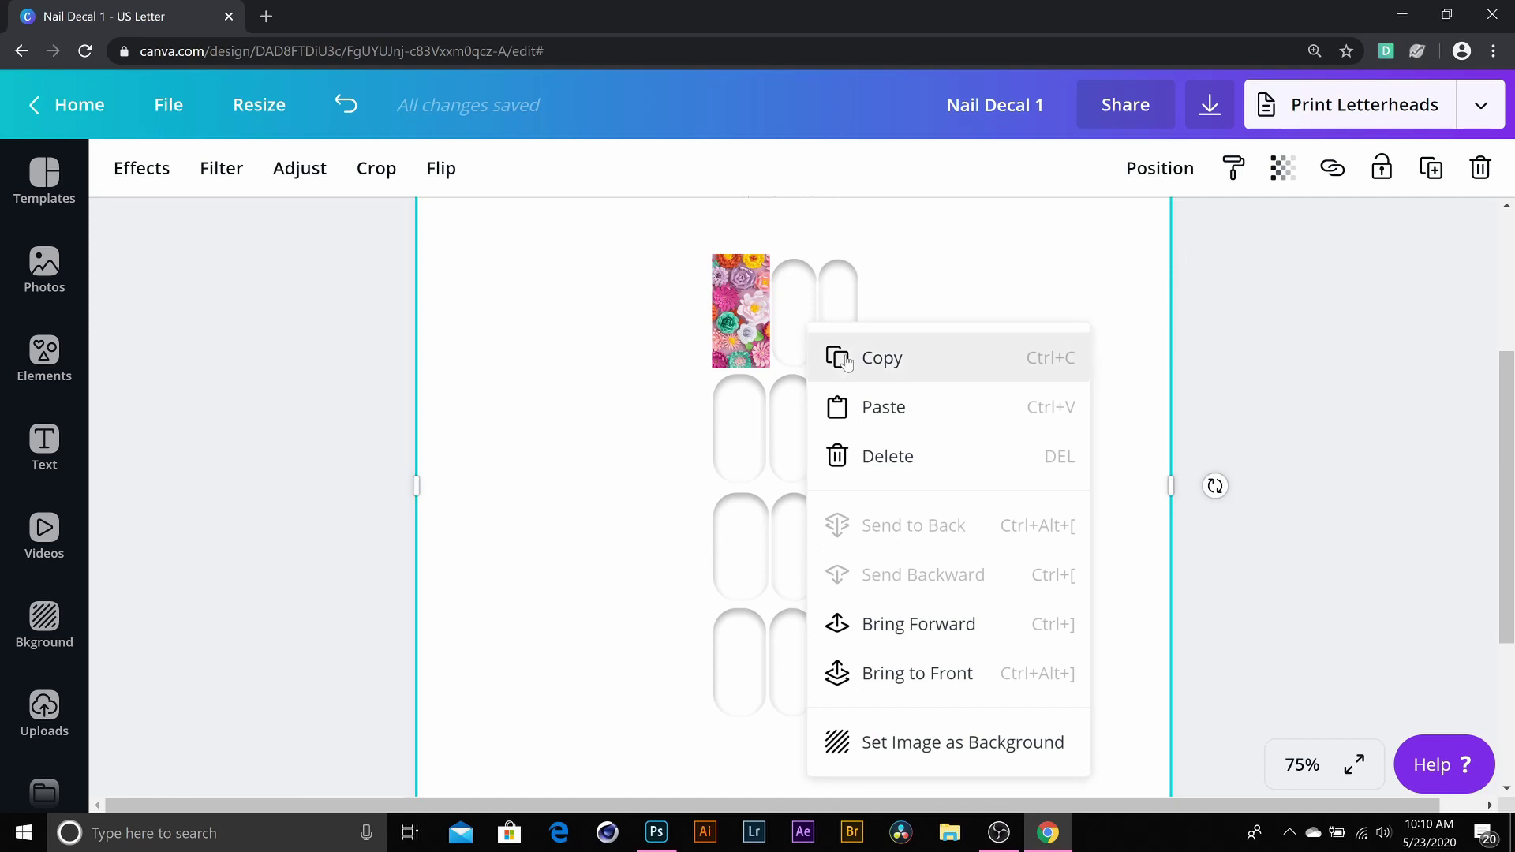
left_click(865, 407)
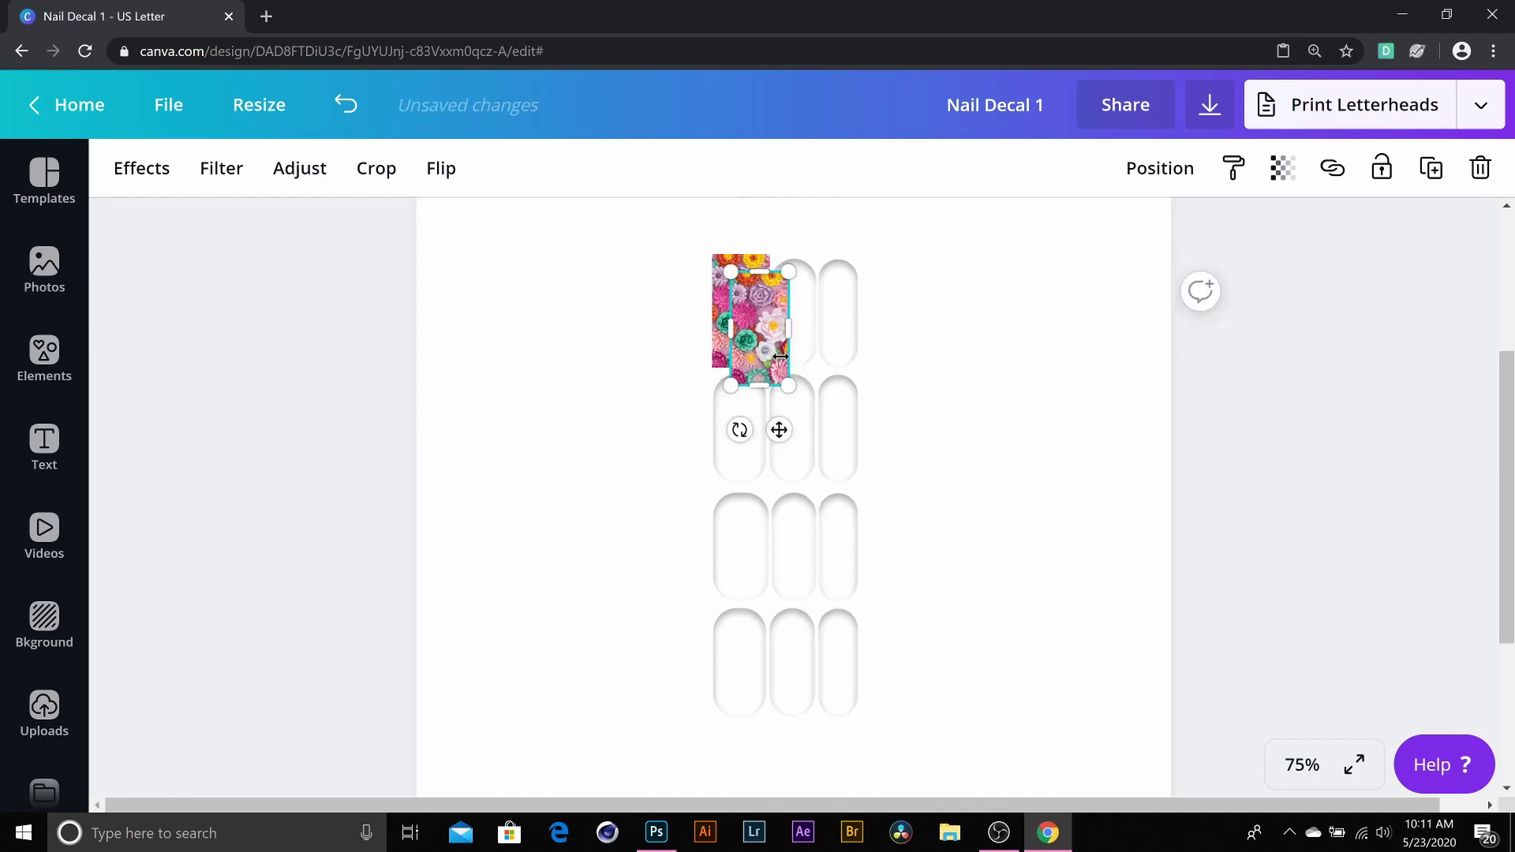
key("shift+Up")
key("shift+Up")
key("shift+Up")
key("shift+Right")
key("shift+Right")
key("shift+Right")
key("shift+Right")
key("shift+Right")
key("shift+Right")
key("shift+Right")
key("shift+Right")
key("shift+Right")
key("shift+Right")
key("shift+Right")
key("shift+Right")
key("shift+Right")
key("shift+Right")
key("shift+Right")
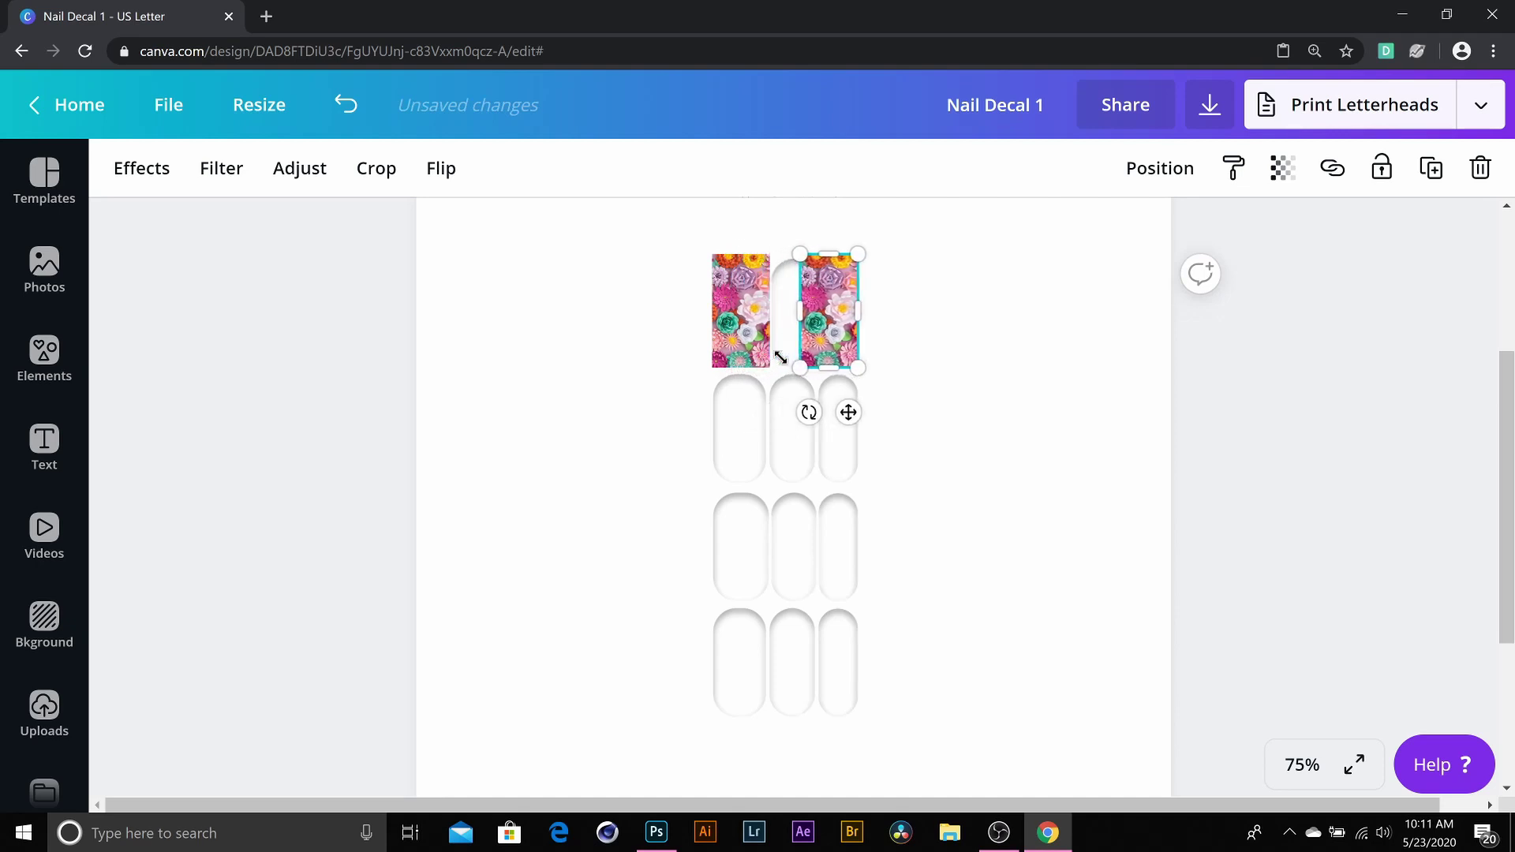
key("shift+Right")
key("shift+Right")
key("shift+Right")
key("shift+Right")
key("shift+Right")
key("shift+Right")
key("shift+Right")
key("shift+Right")
key("shift+Right")
key("shift+Right")
key("shift+Right")
key("shift+Right")
key("shift+Right")
key("shift+Right")
key("shift+Right")
key("shift+Right")
key("shift+Right")
key("shift+Right")
key("shift+Right")
key("shift+Right")
key("shift+Right")
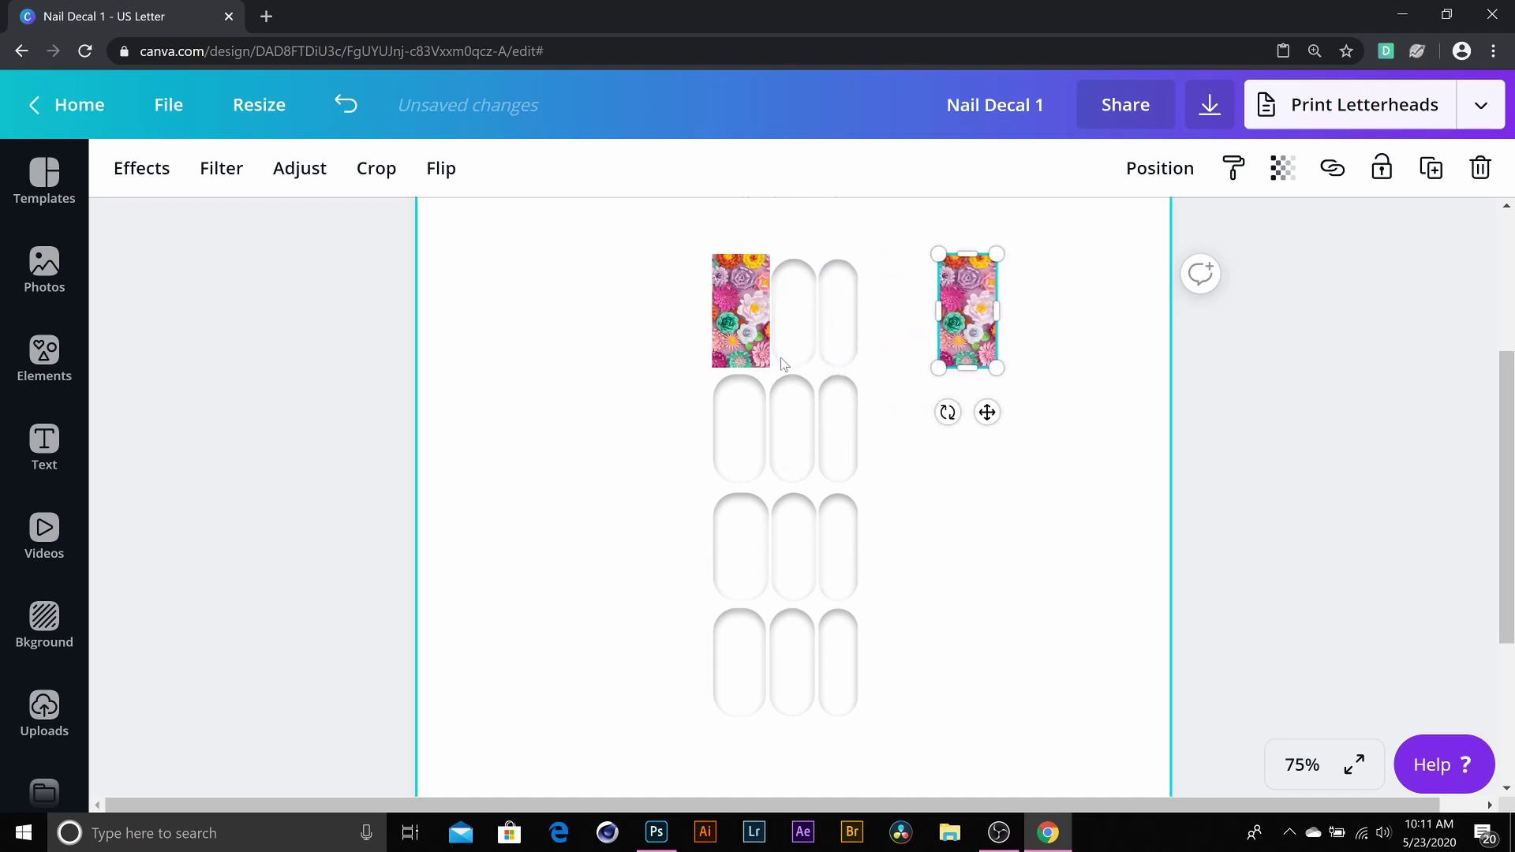
Step: Send both flower strips to the back so each clips inside its nail outline
right_click(796, 320)
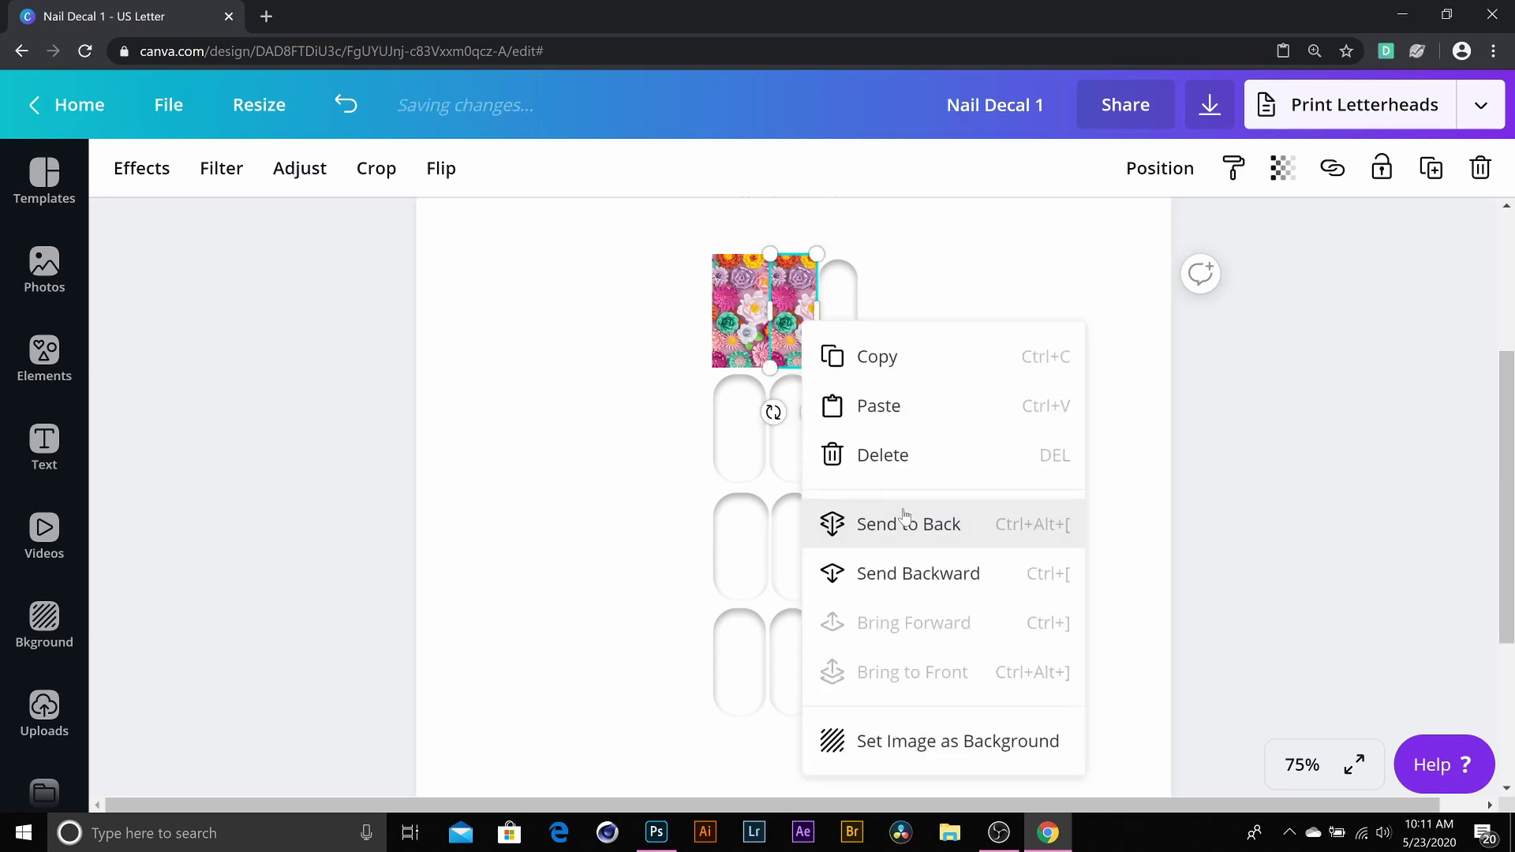
left_click(852, 513)
right_click(740, 312)
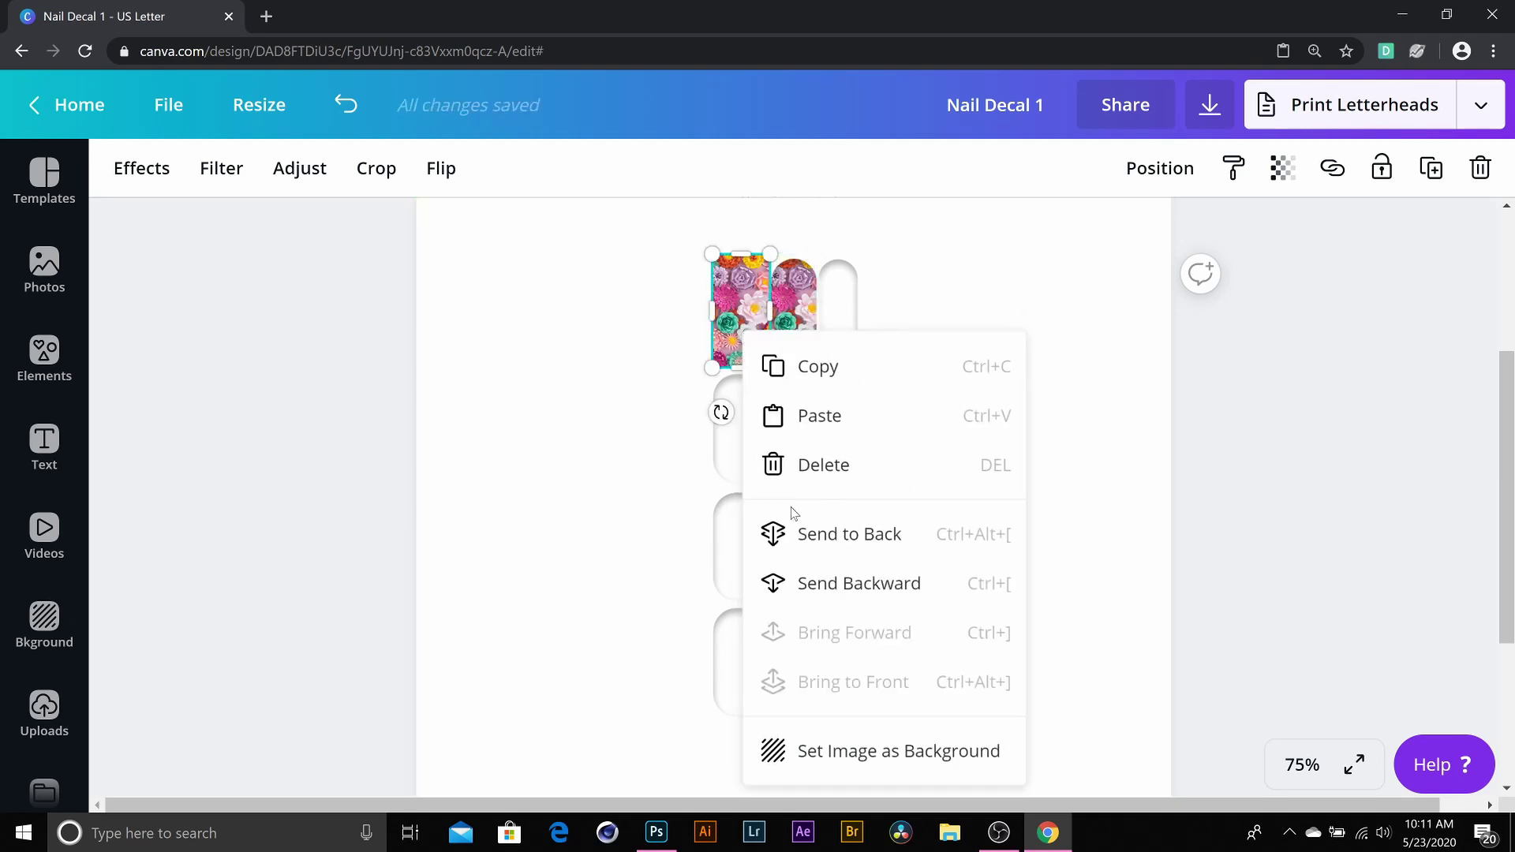
left_click(814, 529)
left_click(929, 410)
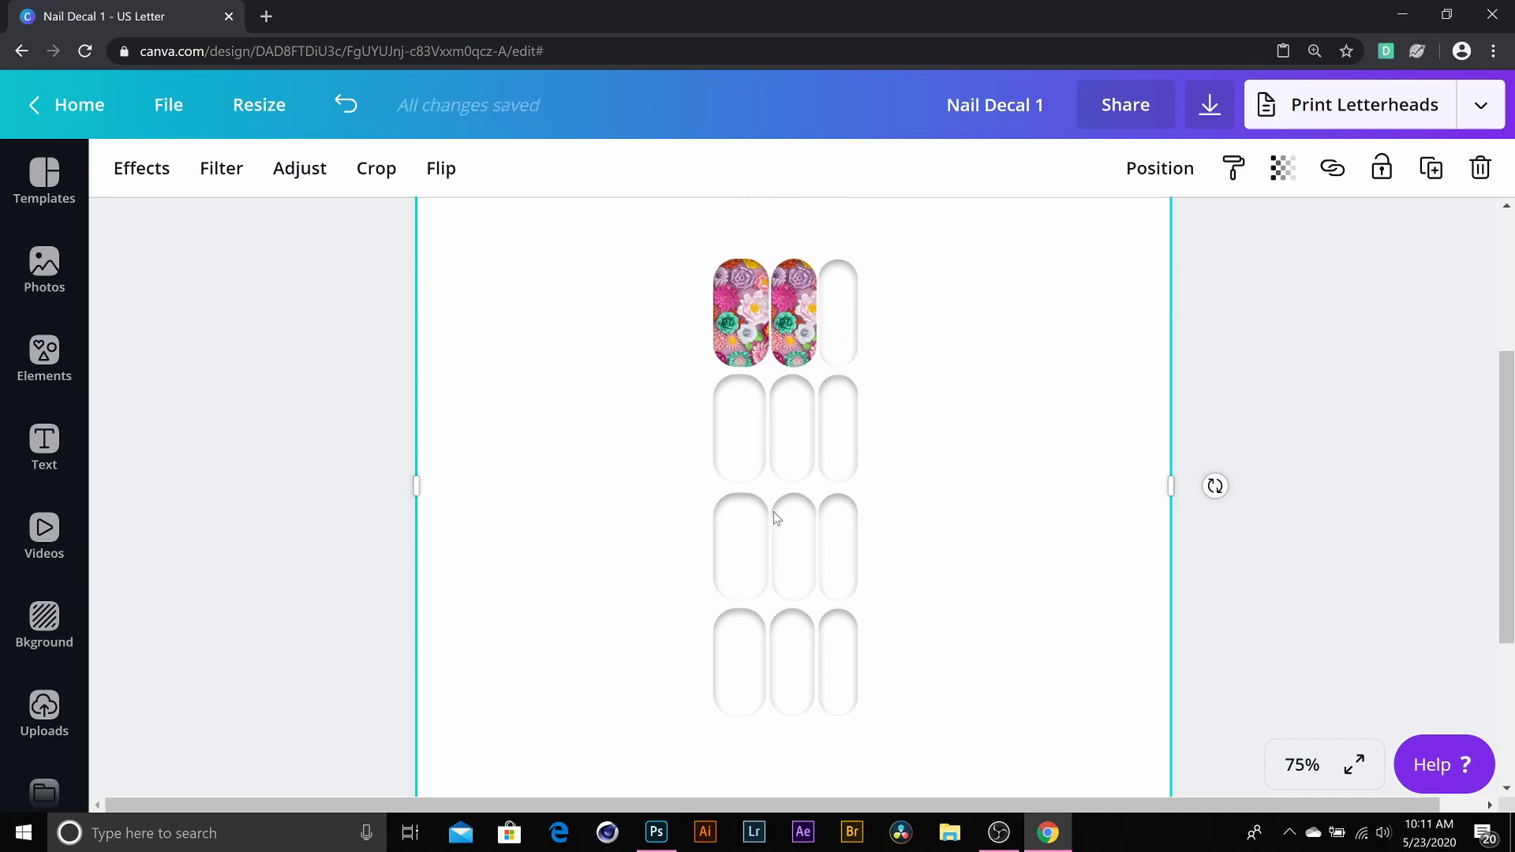
left_click(61, 282)
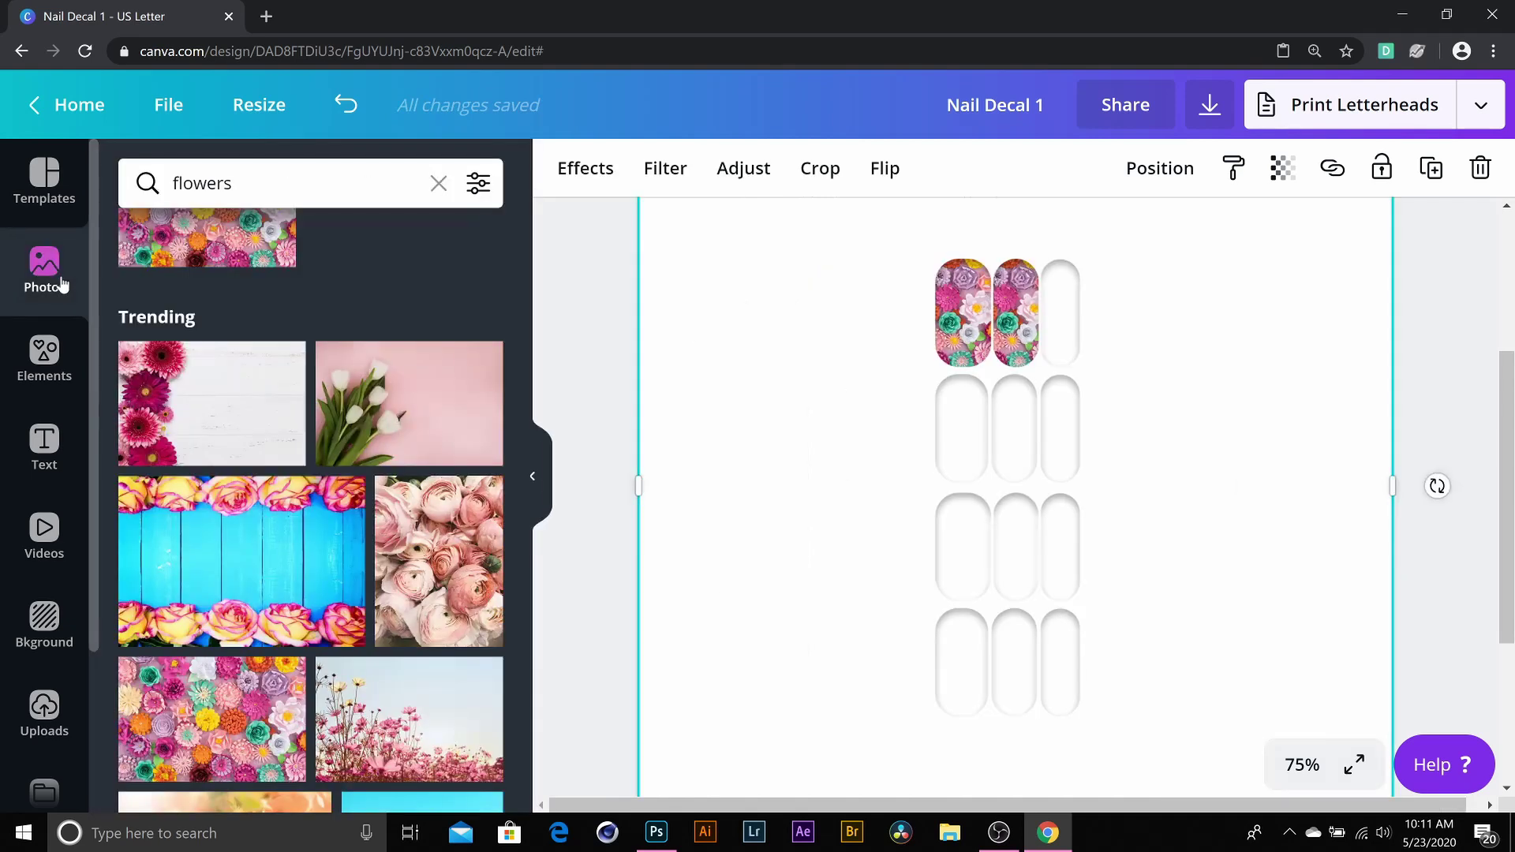
left_click(454, 528)
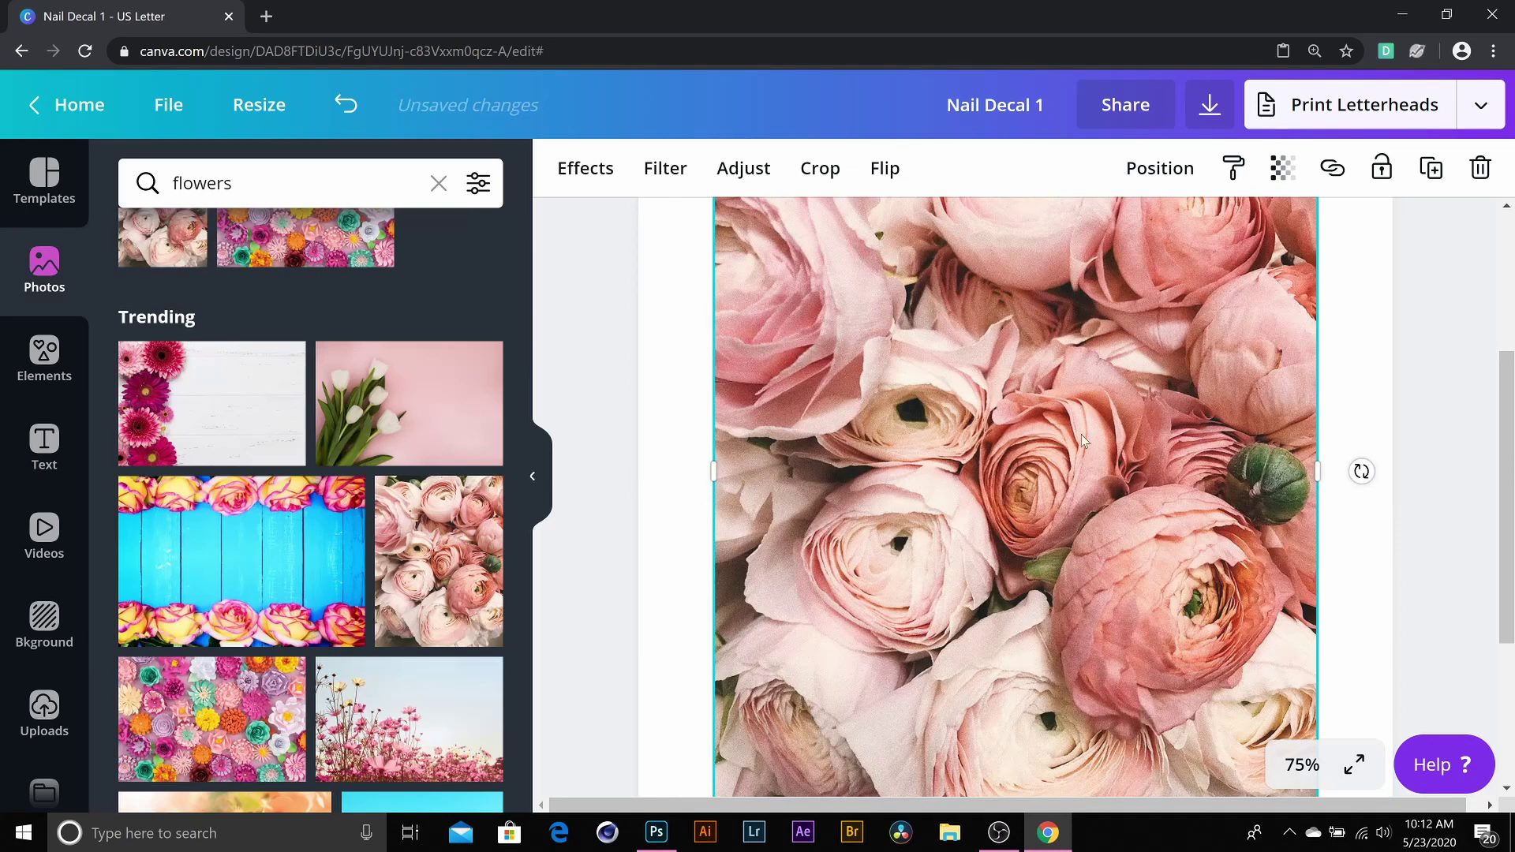
scroll(1082, 429, "up", 3)
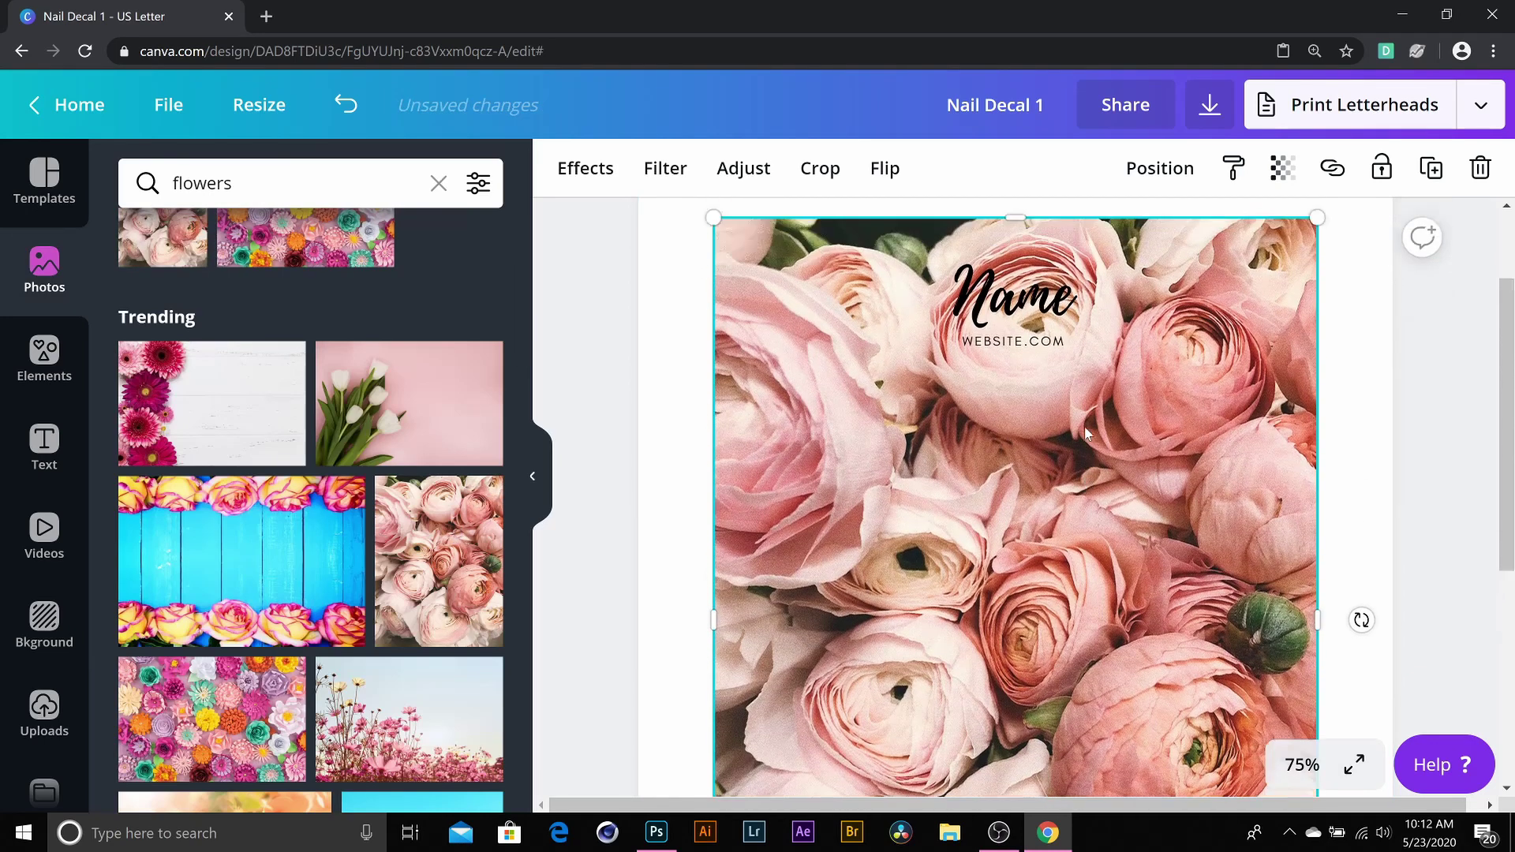
right_click(921, 499)
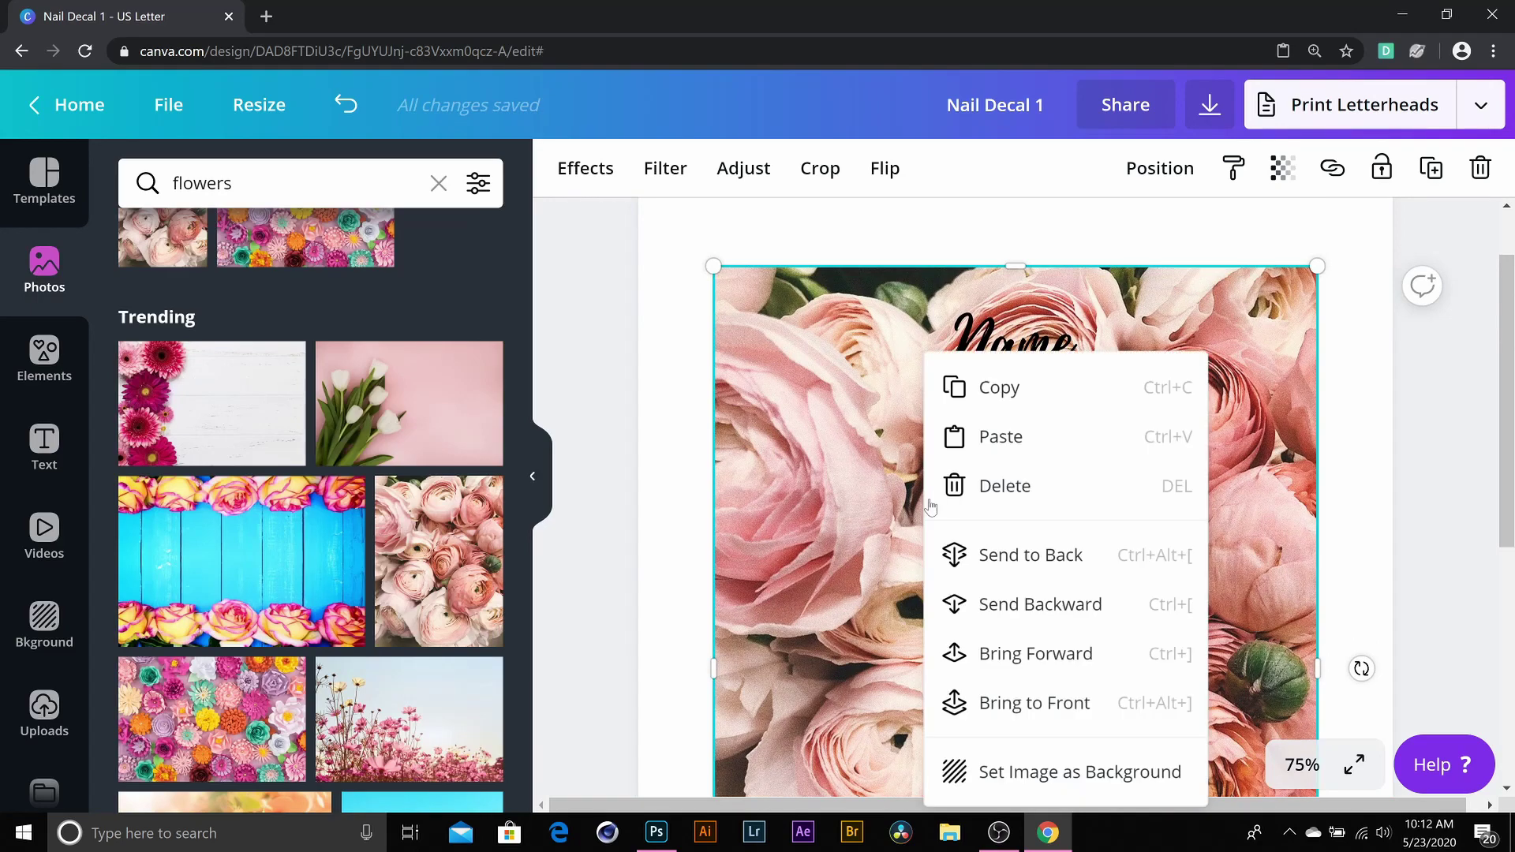
left_click(958, 552)
scroll(1200, 535, "down", 3)
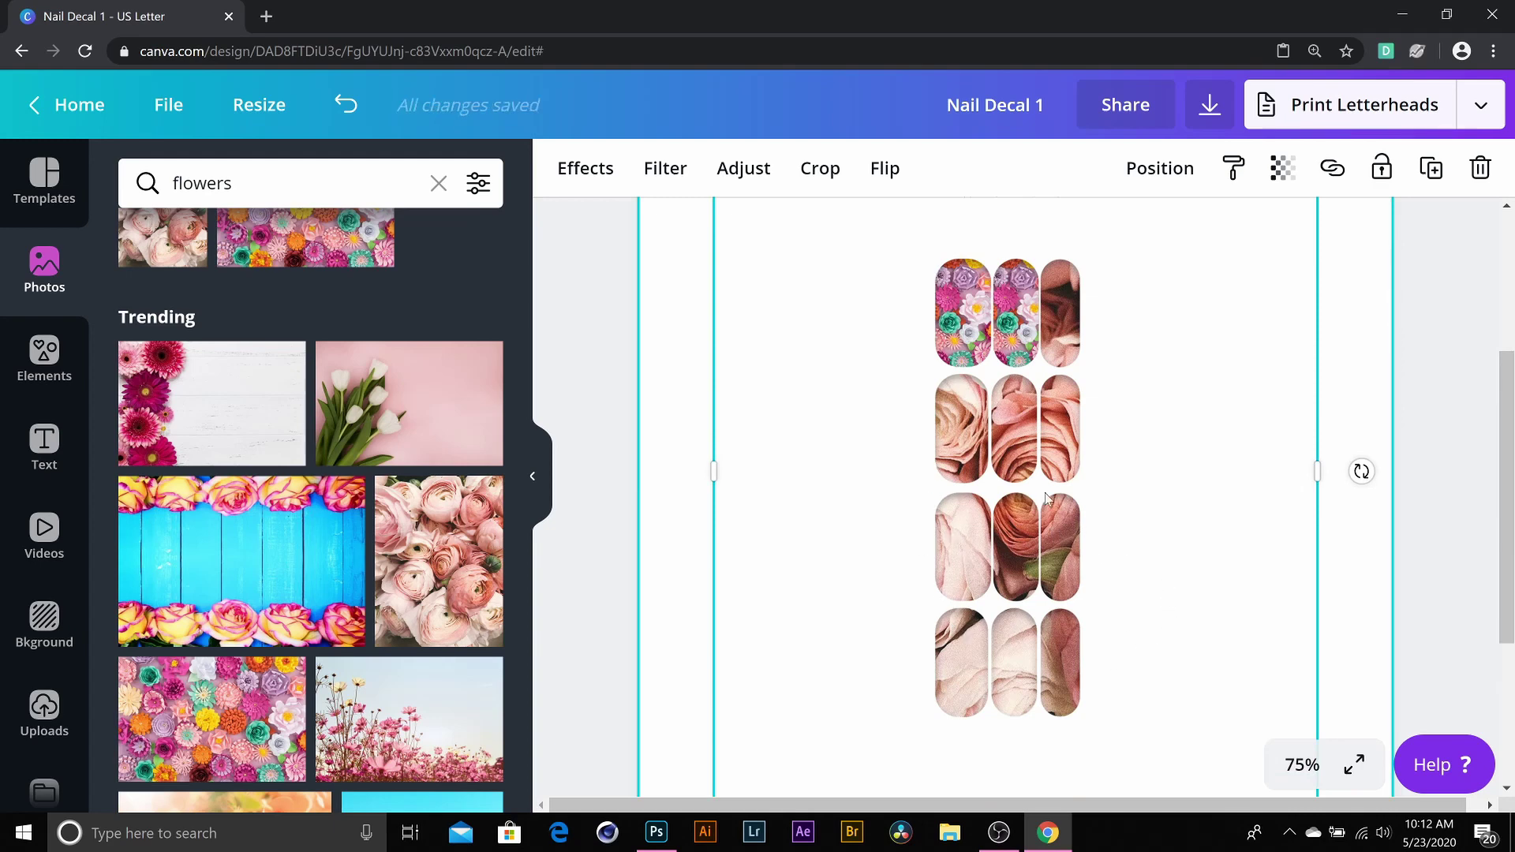
left_click(533, 476)
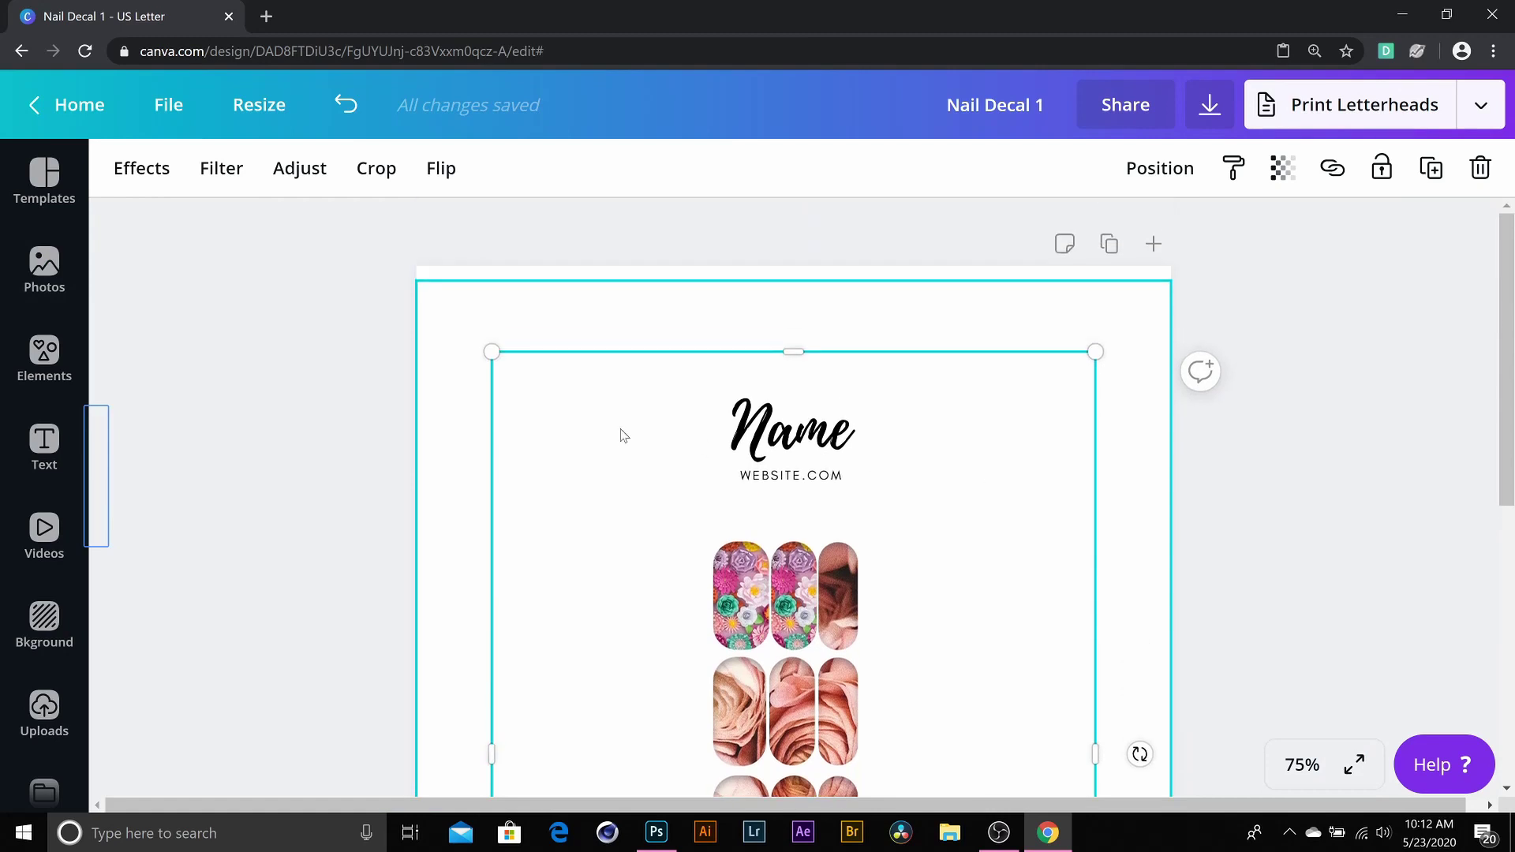
left_click(344, 102)
left_click(346, 103)
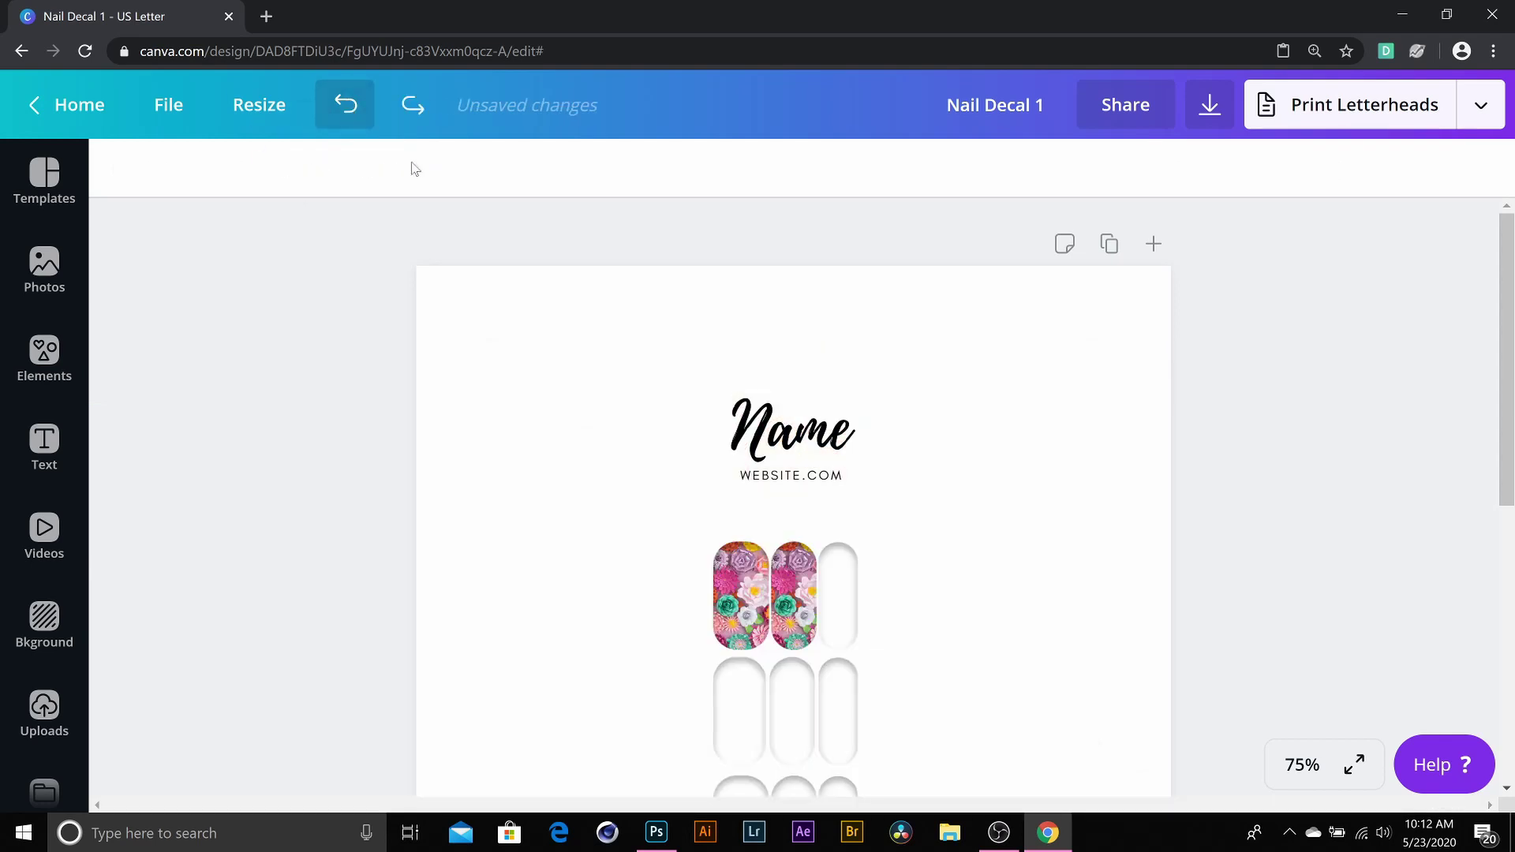
scroll(953, 336, "down", 3)
scroll(953, 336, "down", 2)
scroll(953, 336, "up", 3)
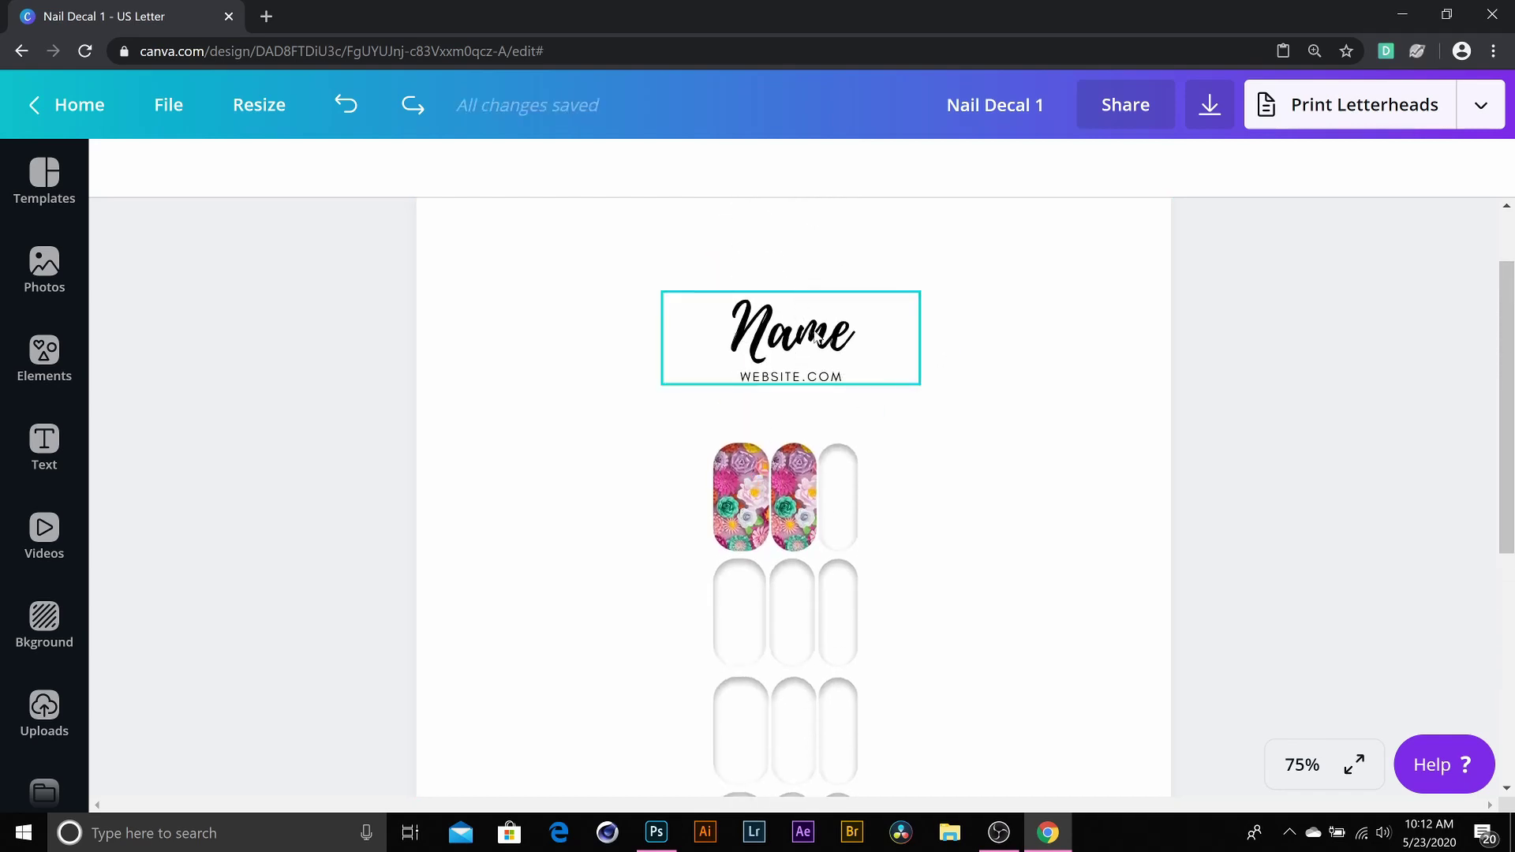
Step: Retype the 'Name' title as 'Dope Bubble', then delete the whole title text group
left_click(801, 358)
double_click(801, 357)
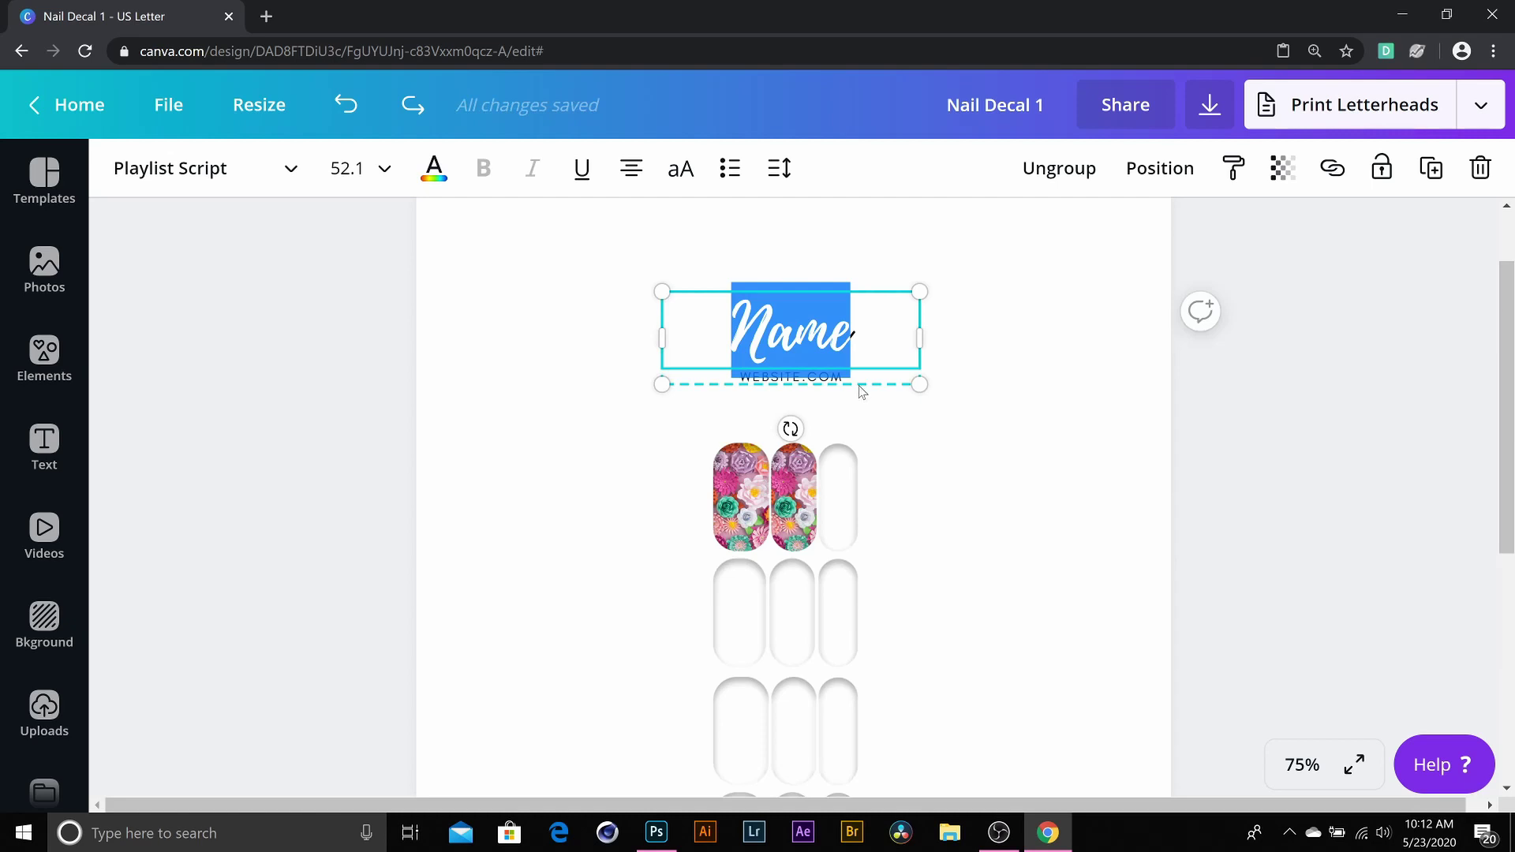
key("BackSpace")
type("Do")
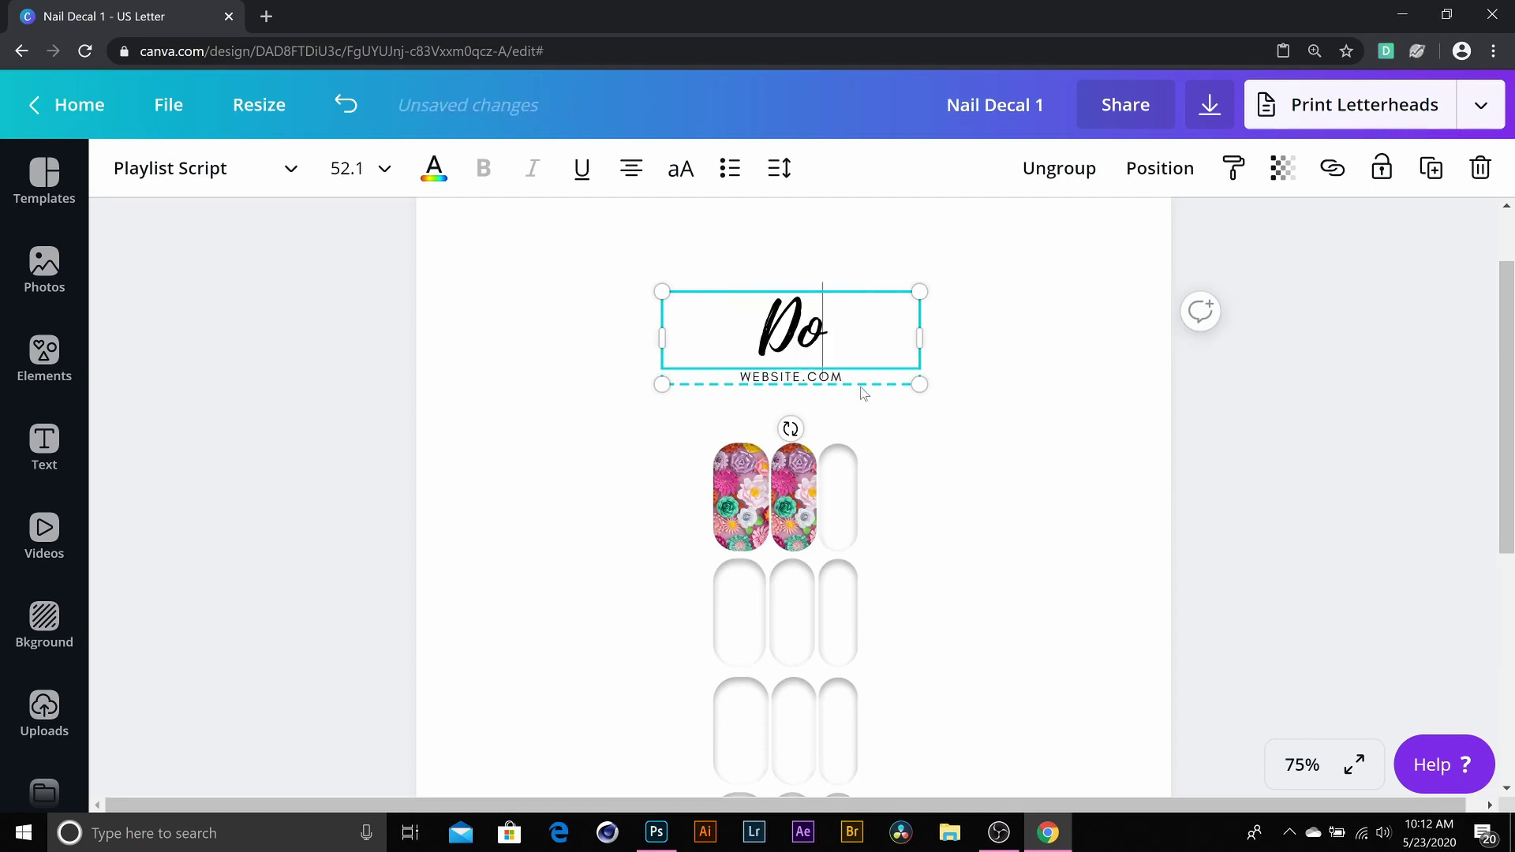
type("pe Bubb")
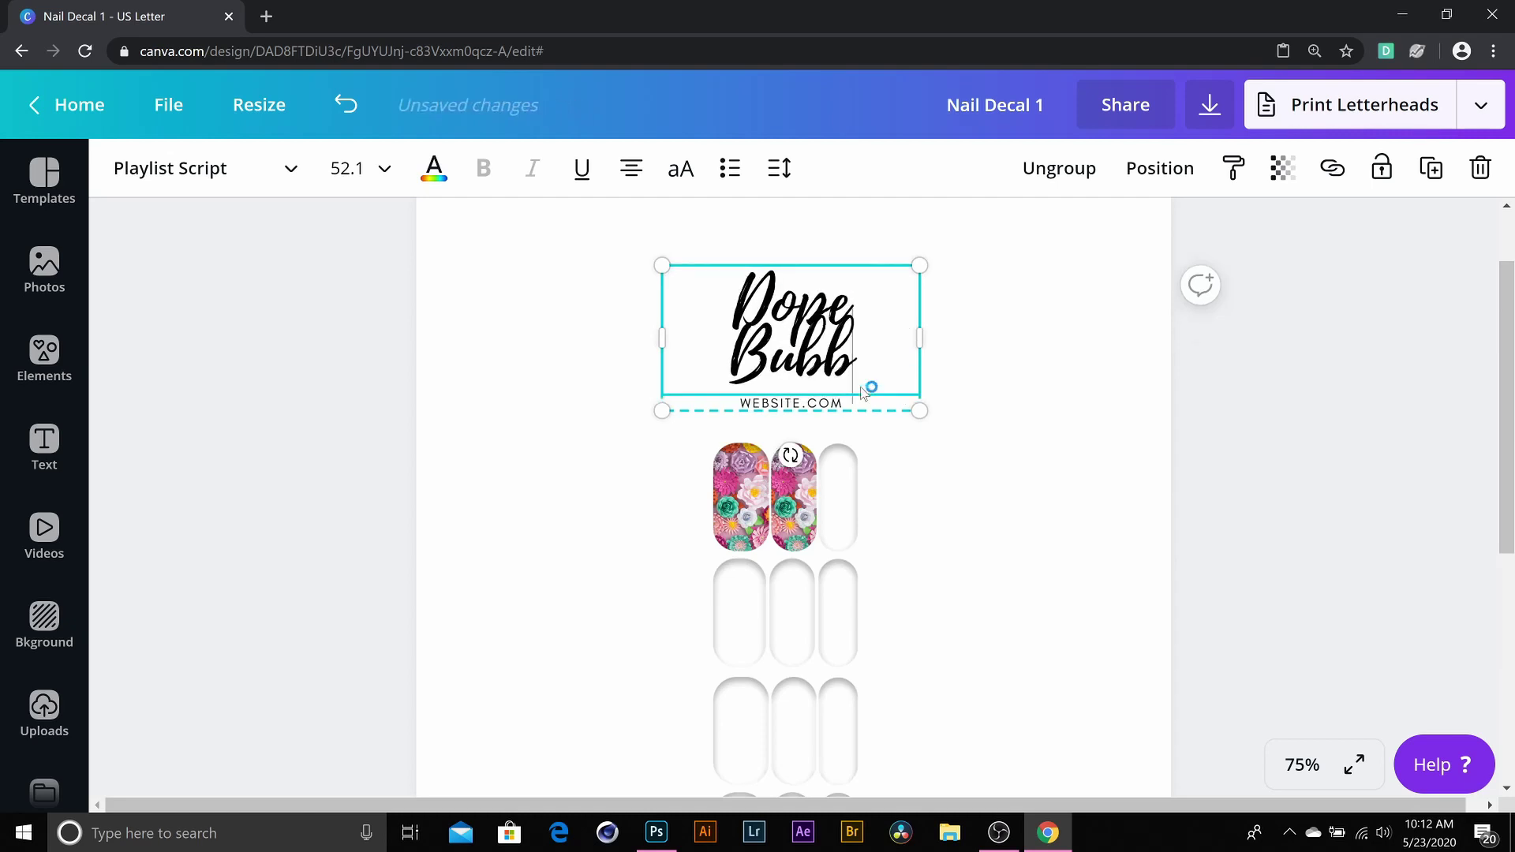
type("le")
key("Escape")
key("Delete")
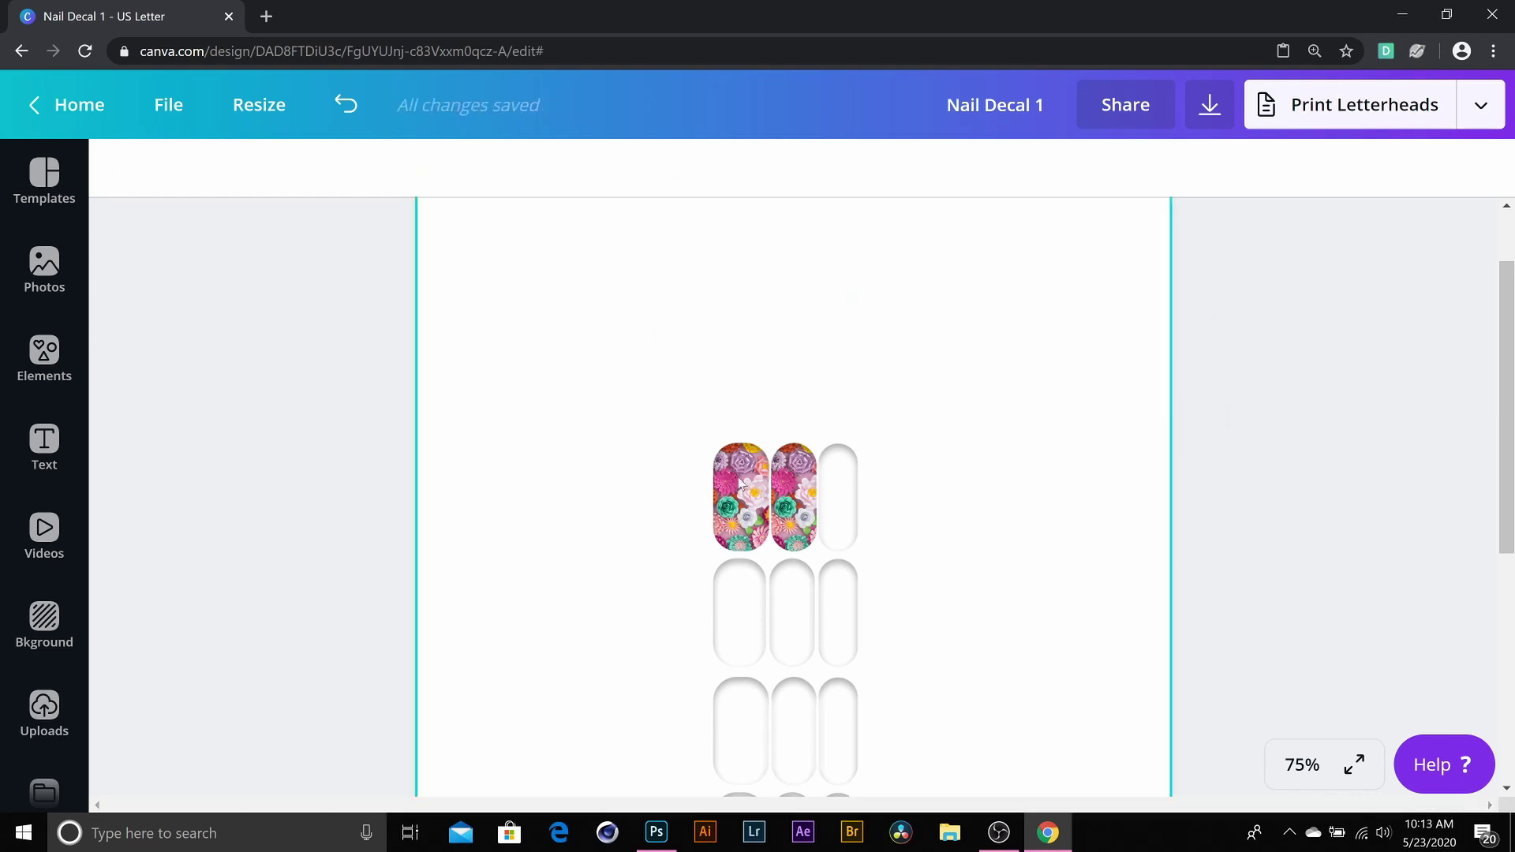
Step: Add the 'love and joy' font combination from the Text panel
left_click(44, 445)
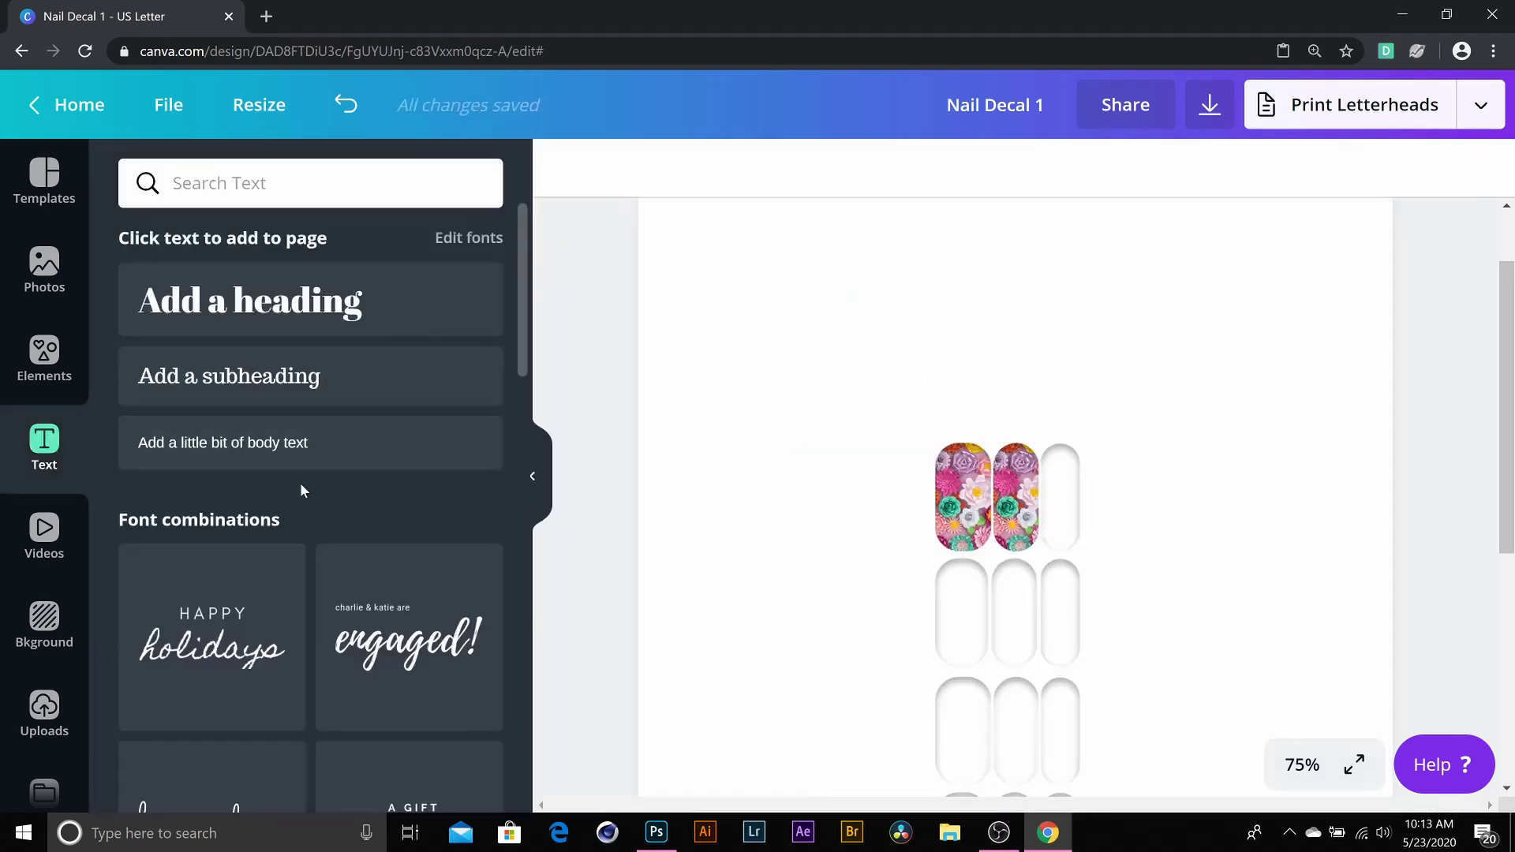
scroll(300, 485, "down", 4)
scroll(248, 423, "down", 2)
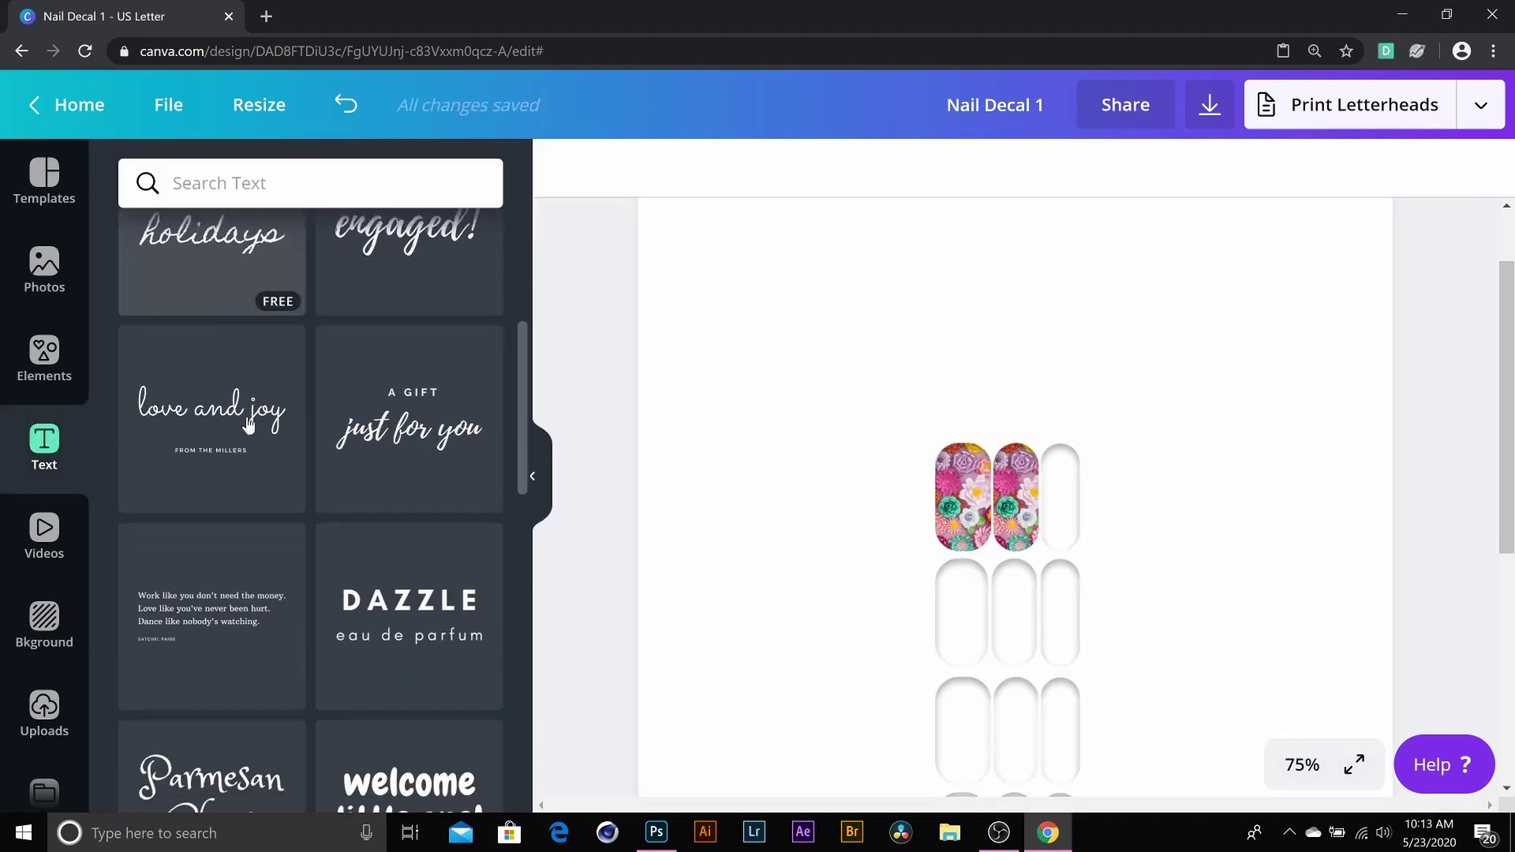
scroll(247, 423, "down", 3)
scroll(348, 423, "up", 4)
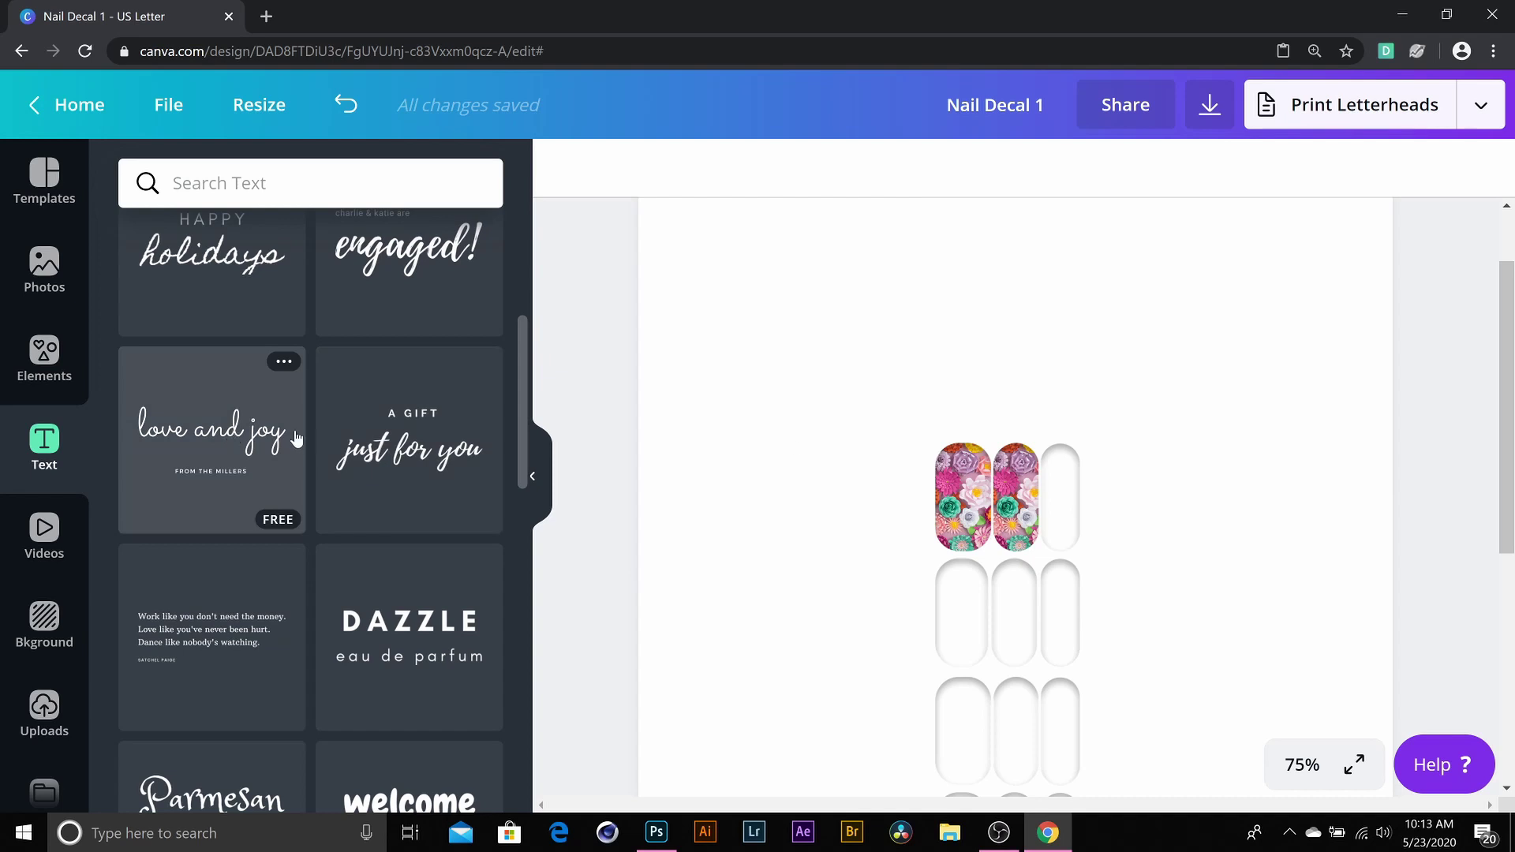
scroll(1200, 492, "down", 3)
scroll(1200, 492, "down", 3)
scroll(1198, 493, "up", 6)
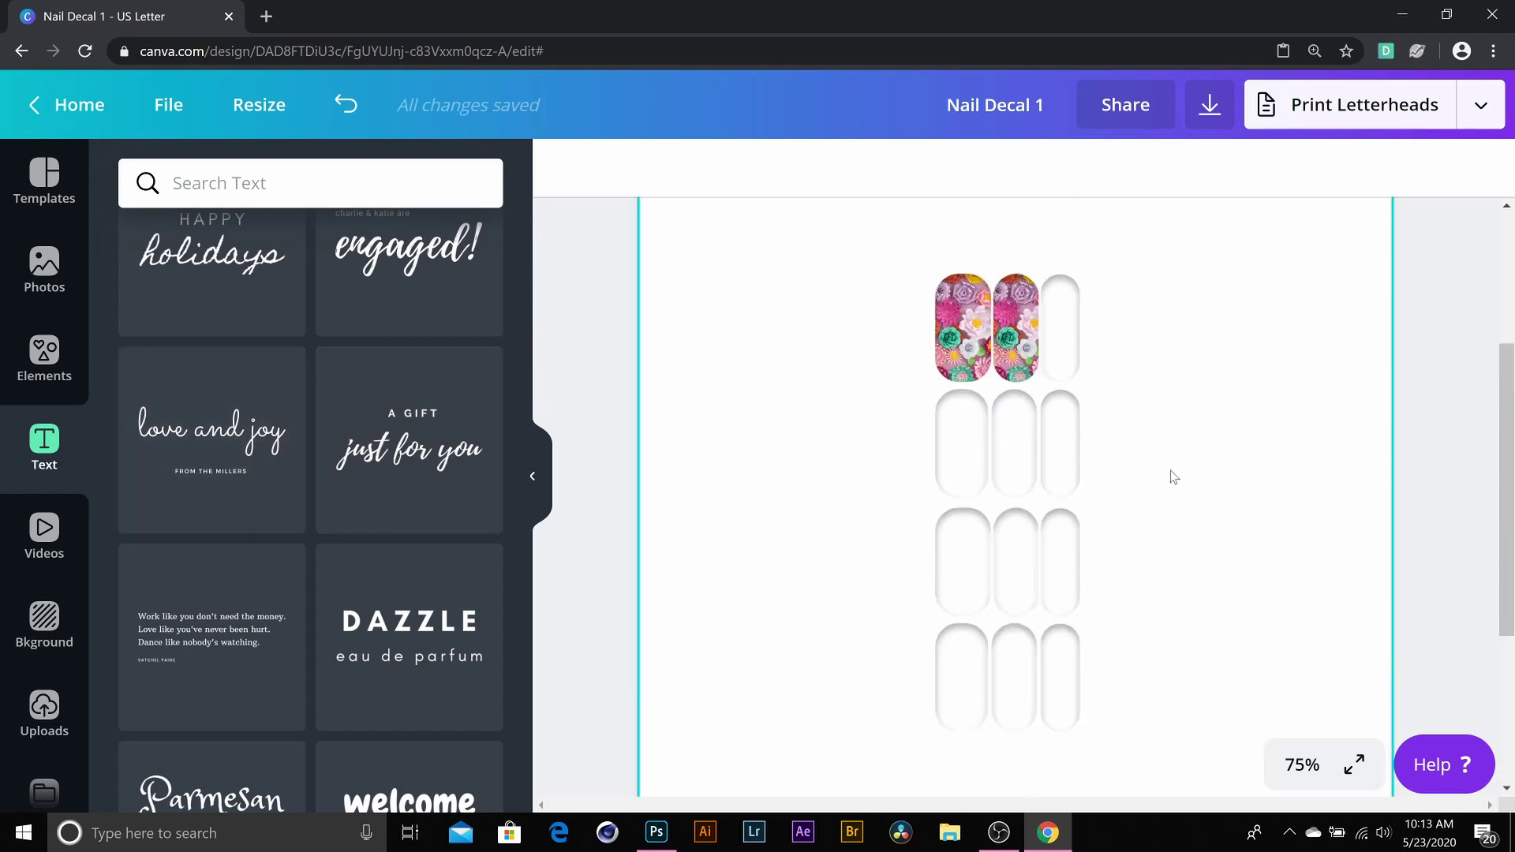
left_click(243, 438)
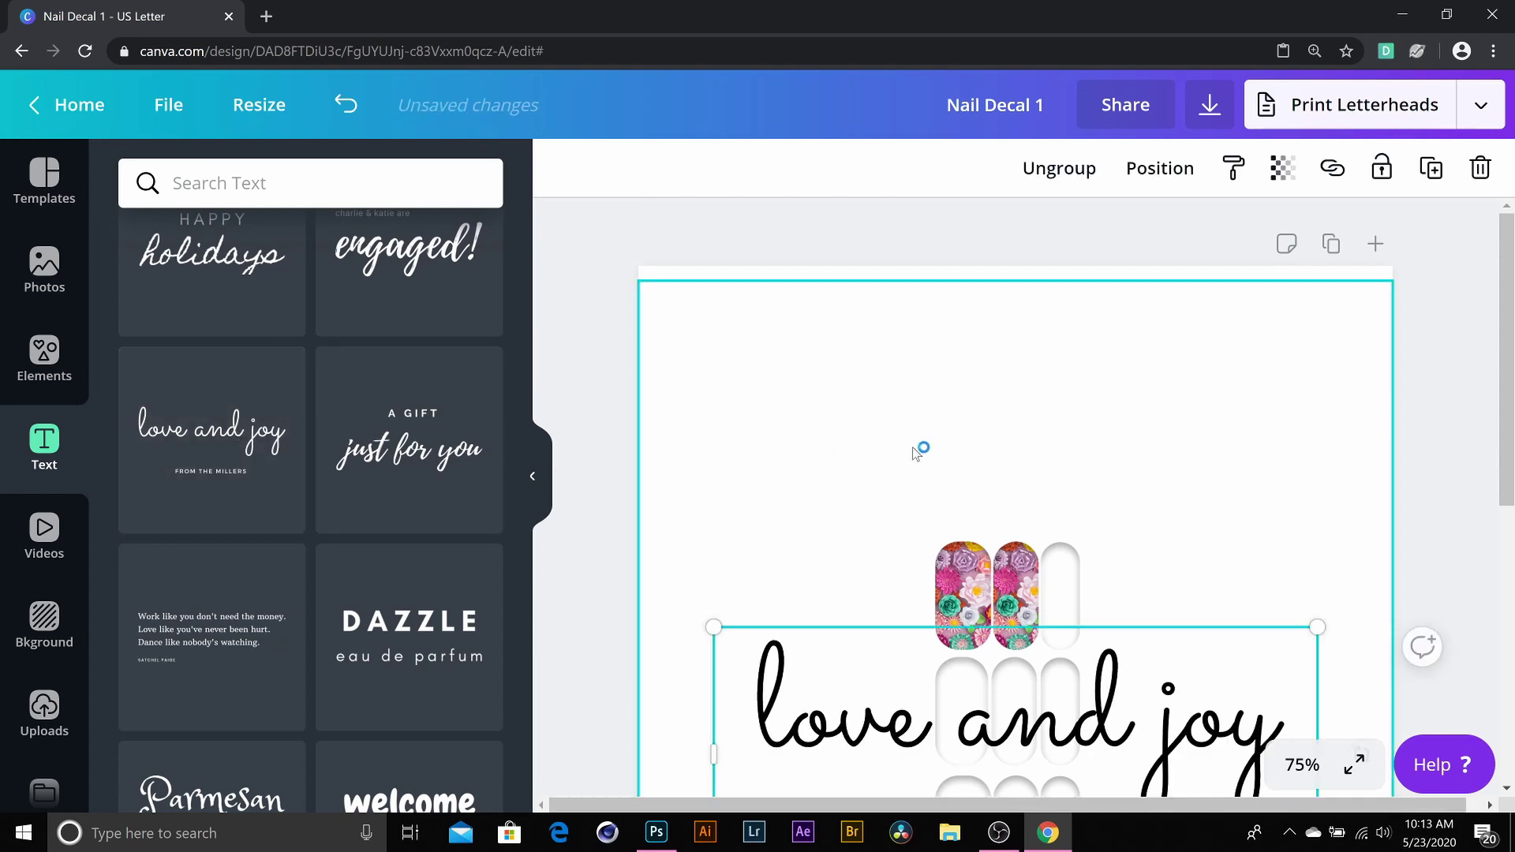
Step: Replace 'love and joy' with 'Dope Bubble' and shrink the title box slightly
key("Return")
key("End")
key("ctrl+shift+Left")
key("ctrl+shift+Left")
key("ctrl+shift+Left")
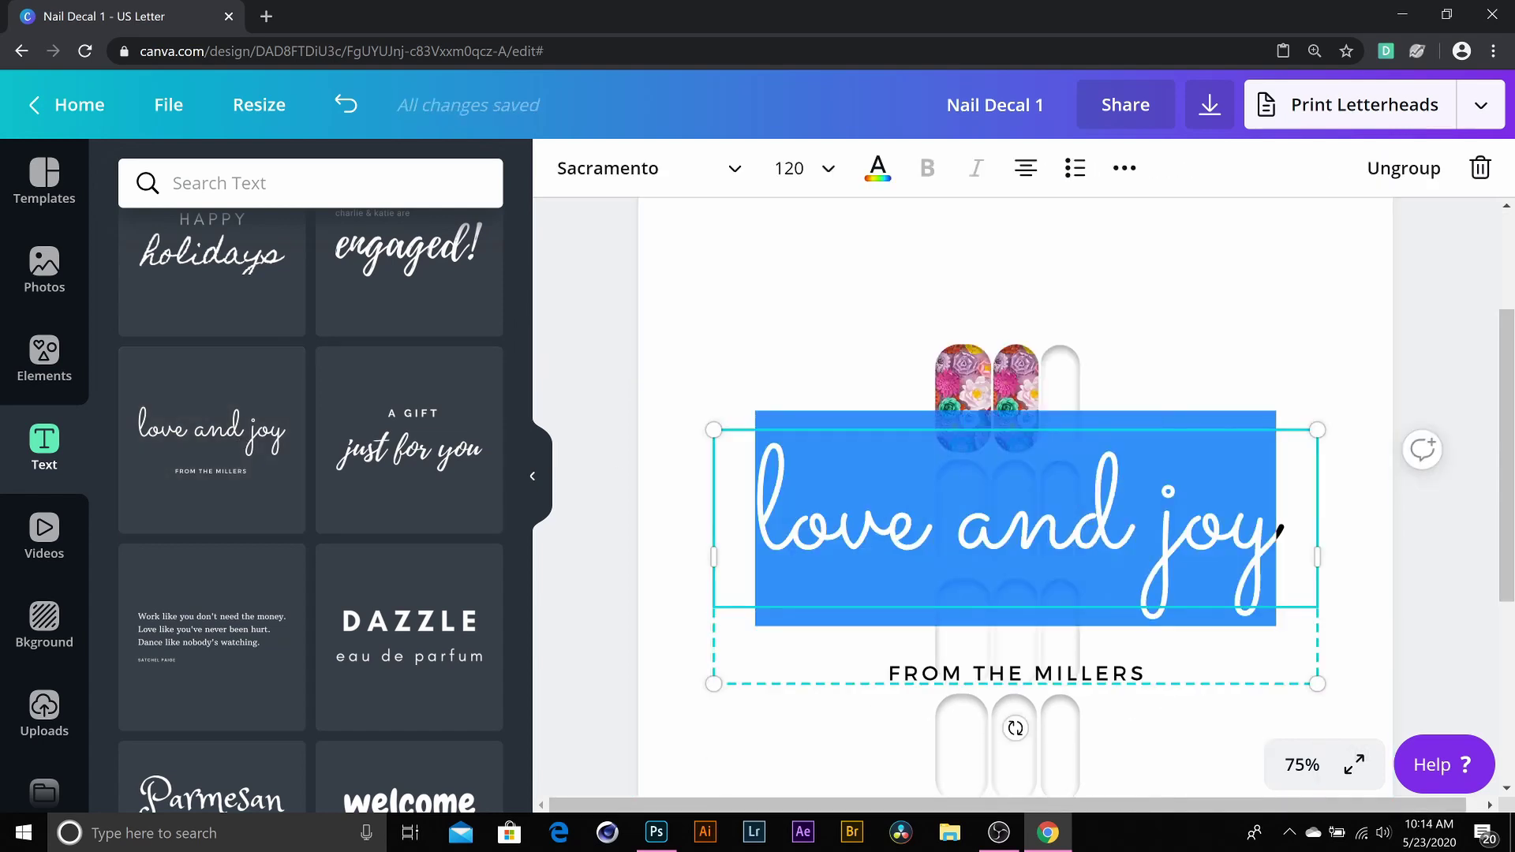
type("D")
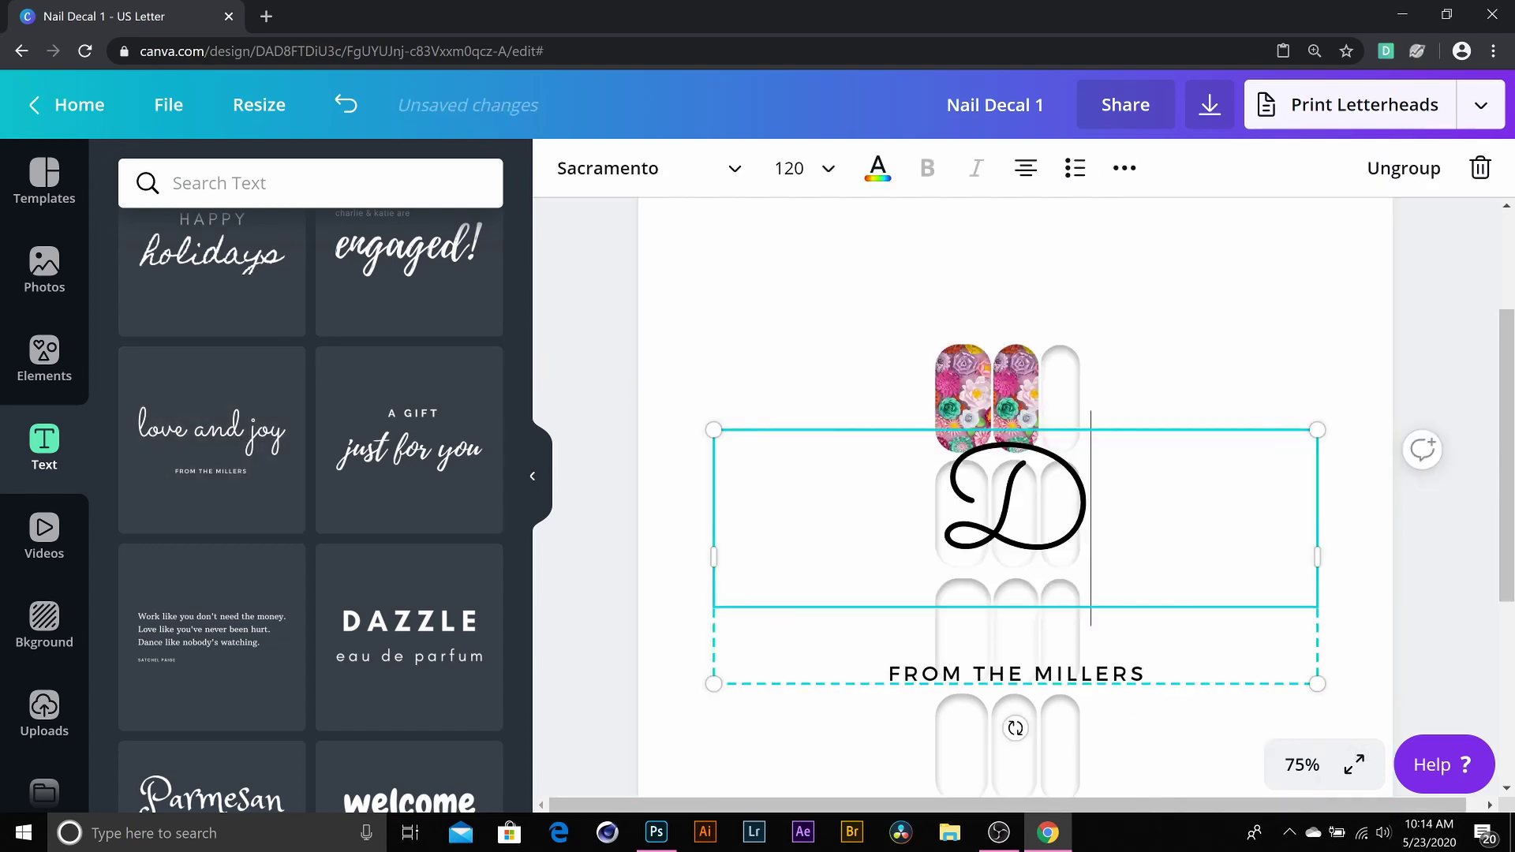
type("ope Bubble")
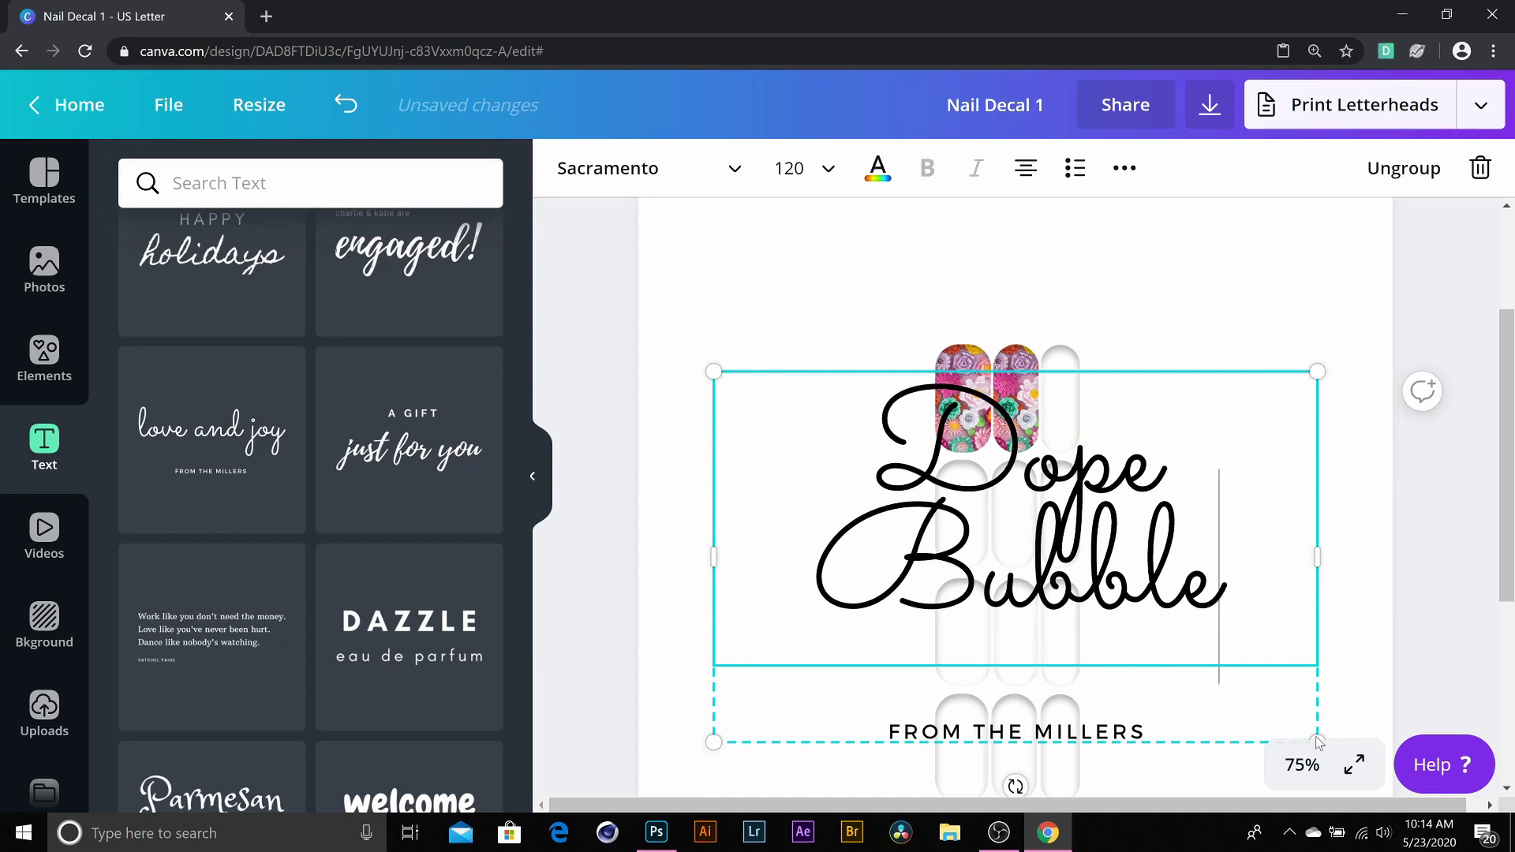
left_click_drag(713, 369, 730, 382)
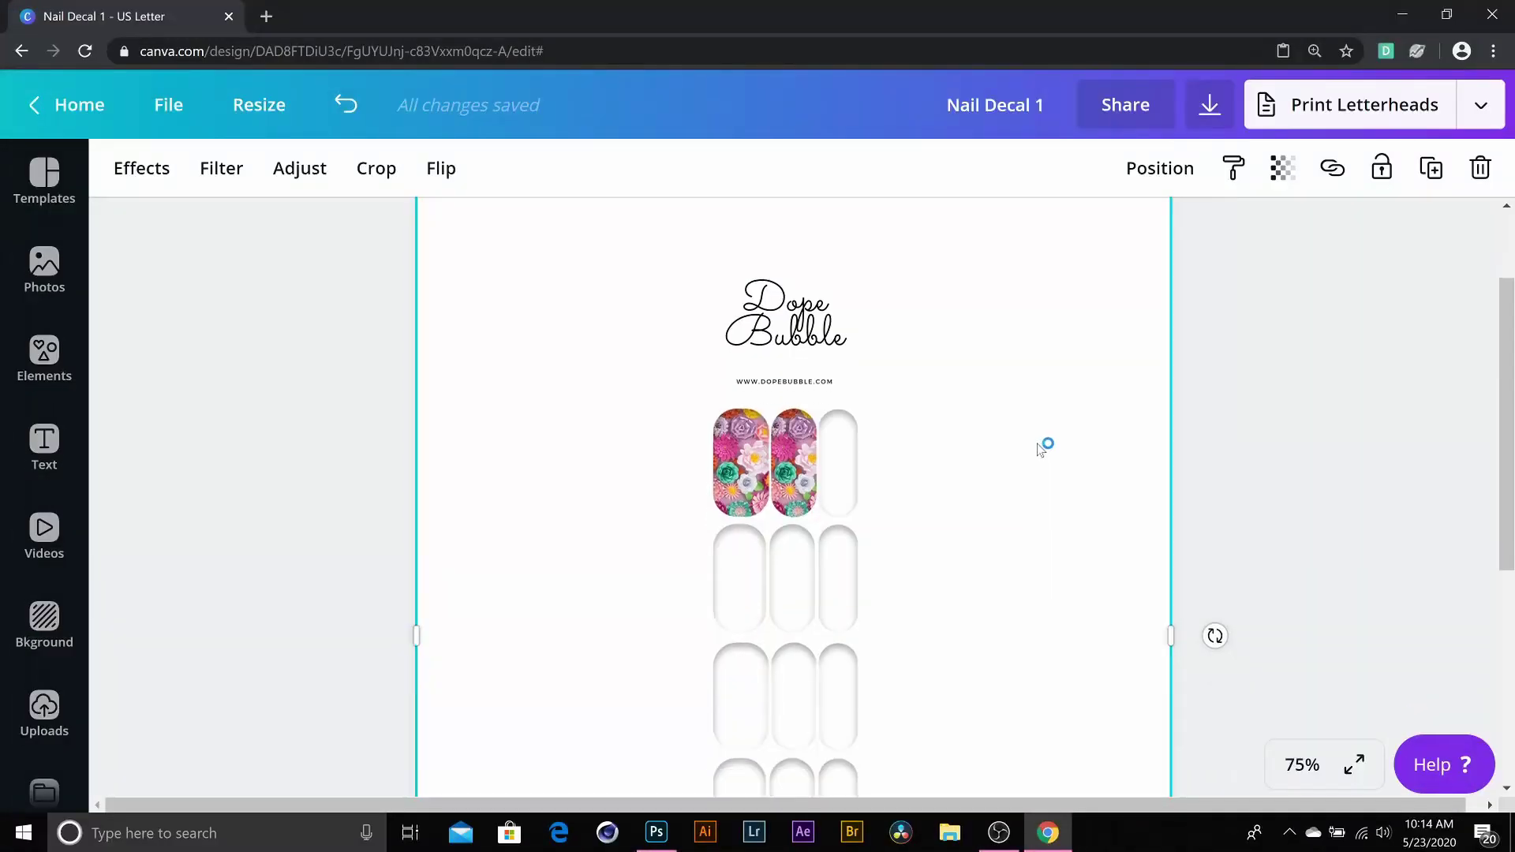
Step: Download the design as JPG 'Nail Decal 1.jpg' at 1545 × 2000 px, 80% quality
scroll(1021, 395, "down", 3)
scroll(1015, 395, "up", 3)
scroll(1015, 395, "up", 1)
scroll(1014, 395, "down", 1)
scroll(1018, 467, "up", 2)
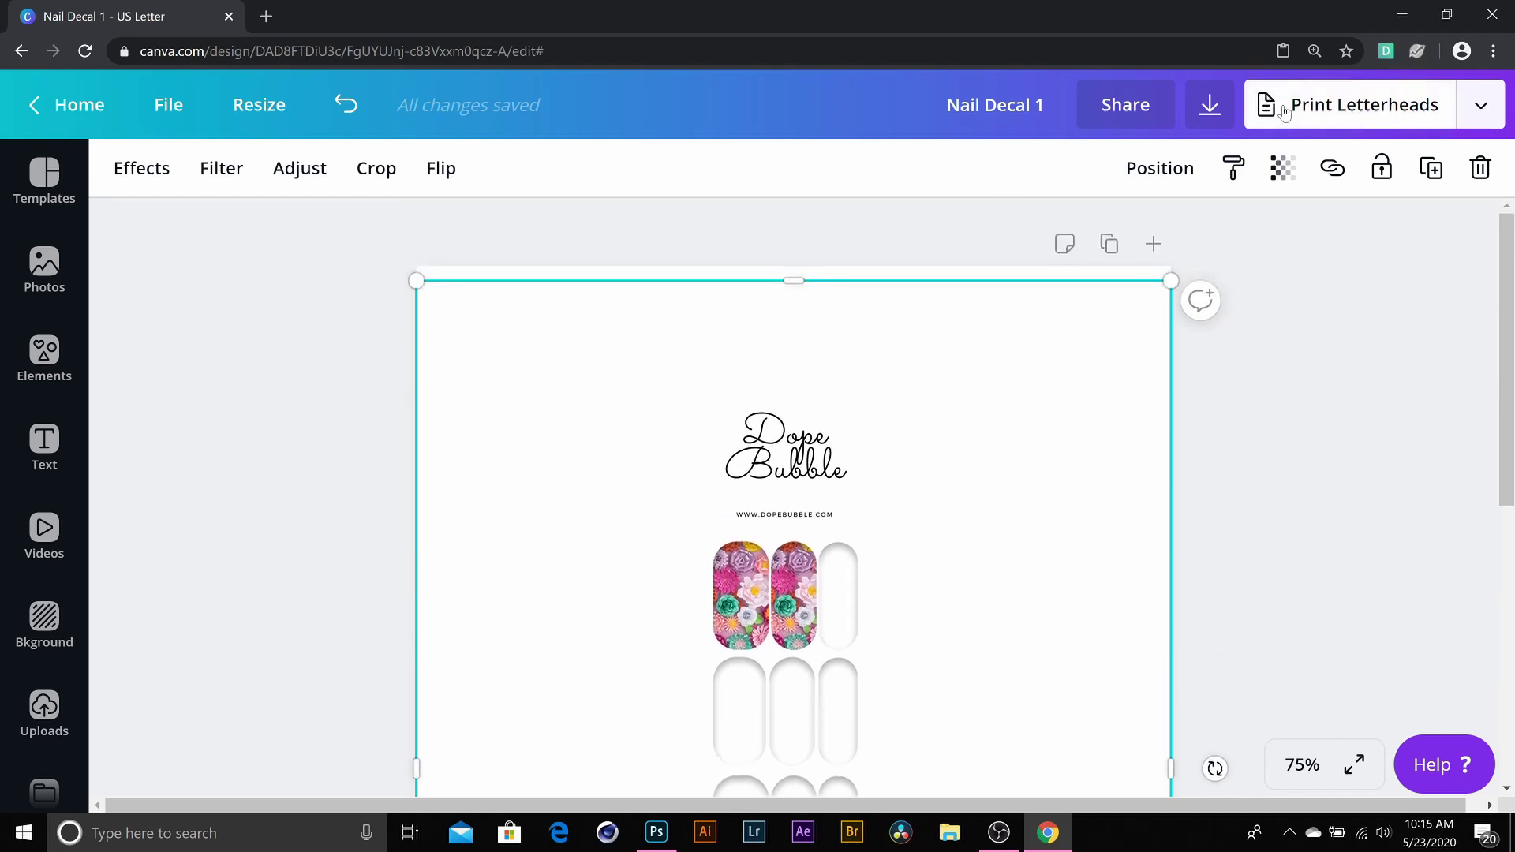
left_click(1210, 106)
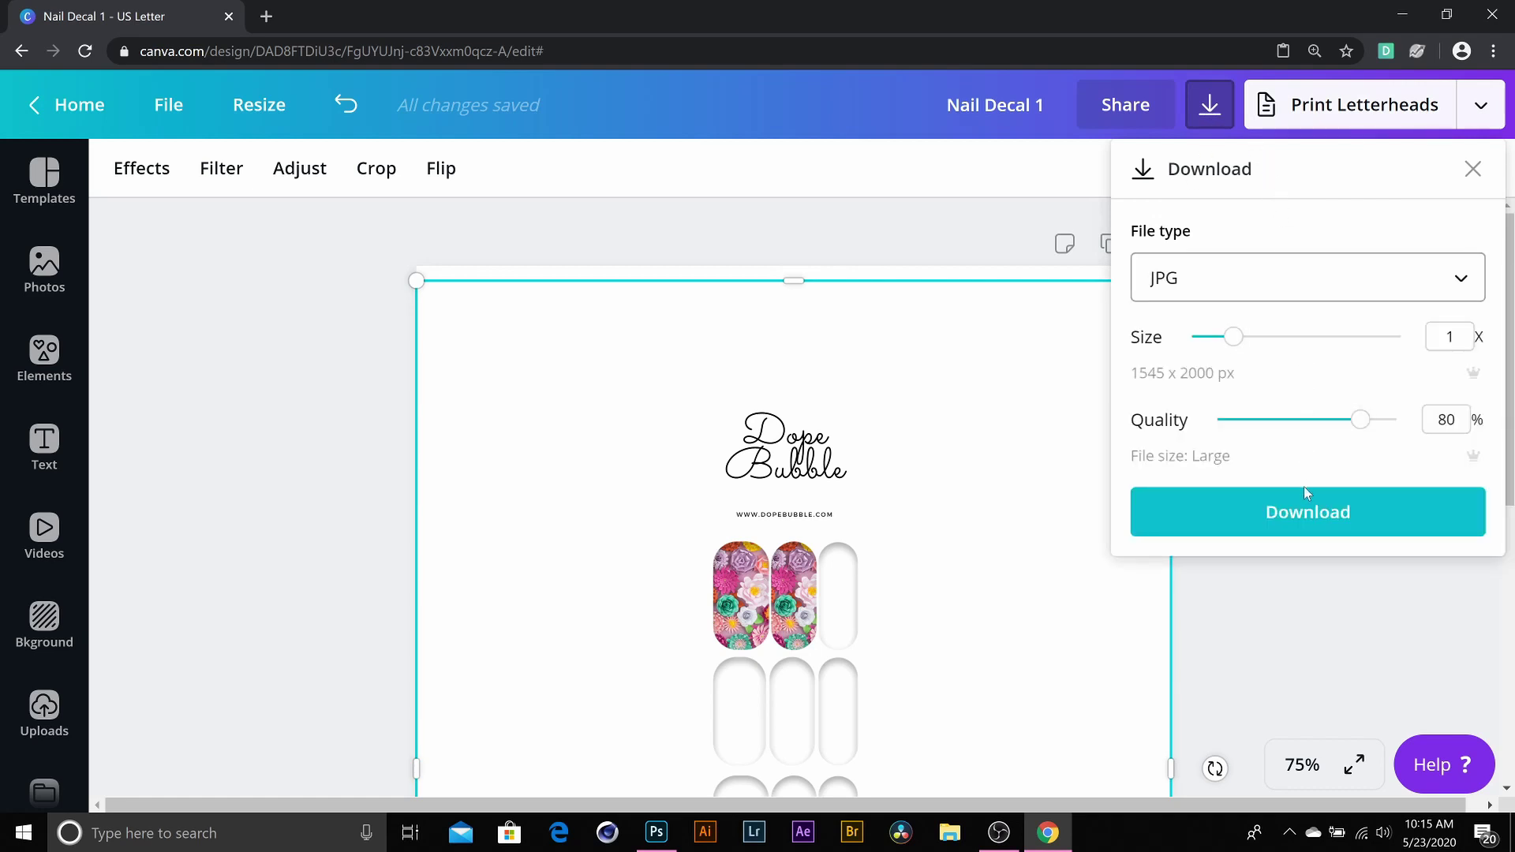
left_click(1308, 513)
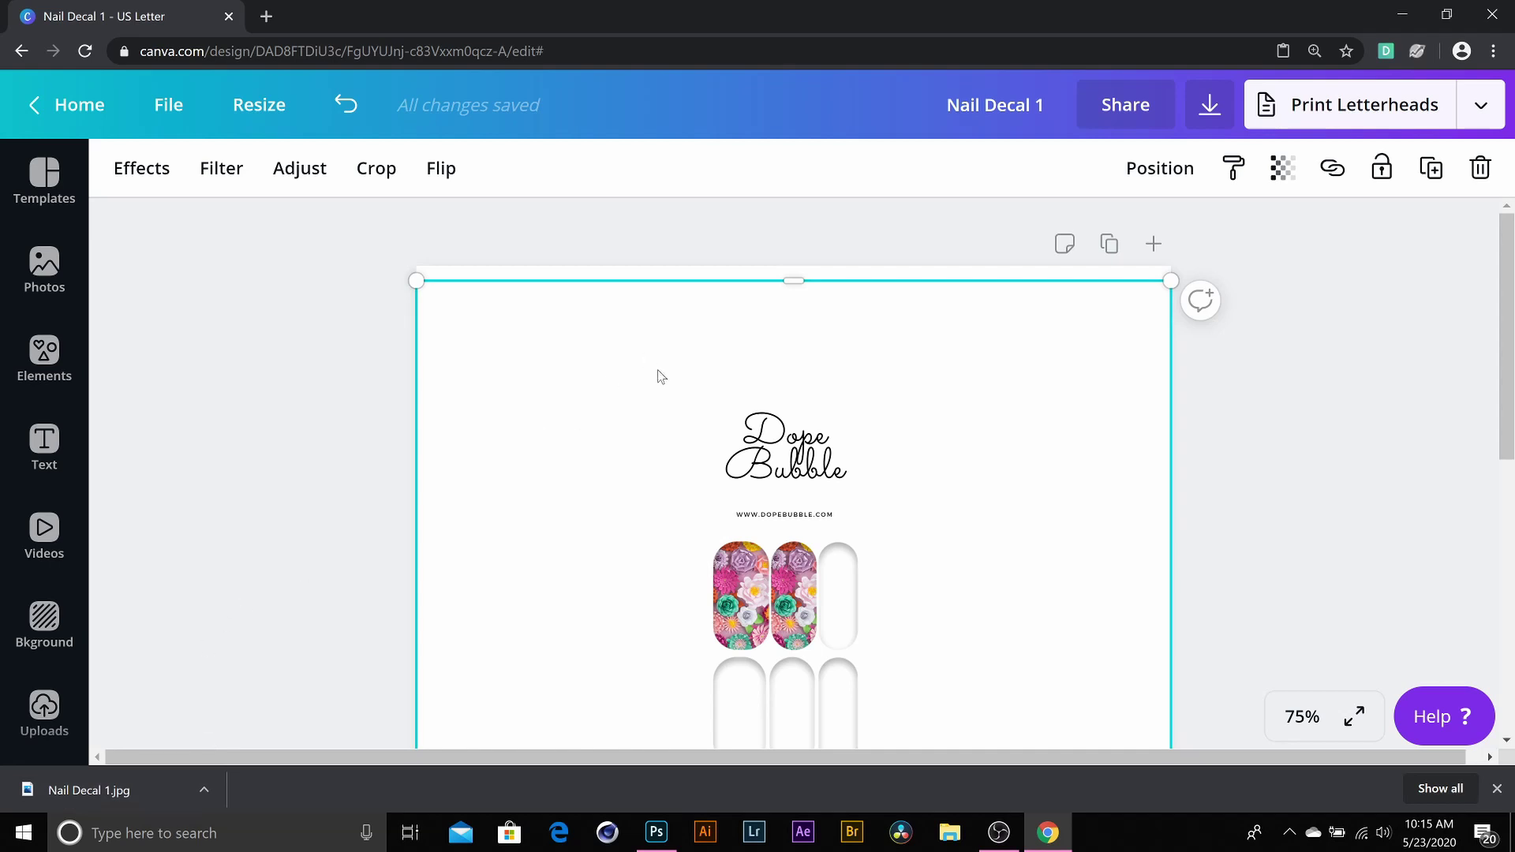
scroll(661, 376, "down", 3)
scroll(661, 376, "up", 1)
scroll(661, 377, "up", 1)
scroll(684, 332, "down", 1)
scroll(684, 332, "down", 1)
scroll(685, 332, "up", 1)
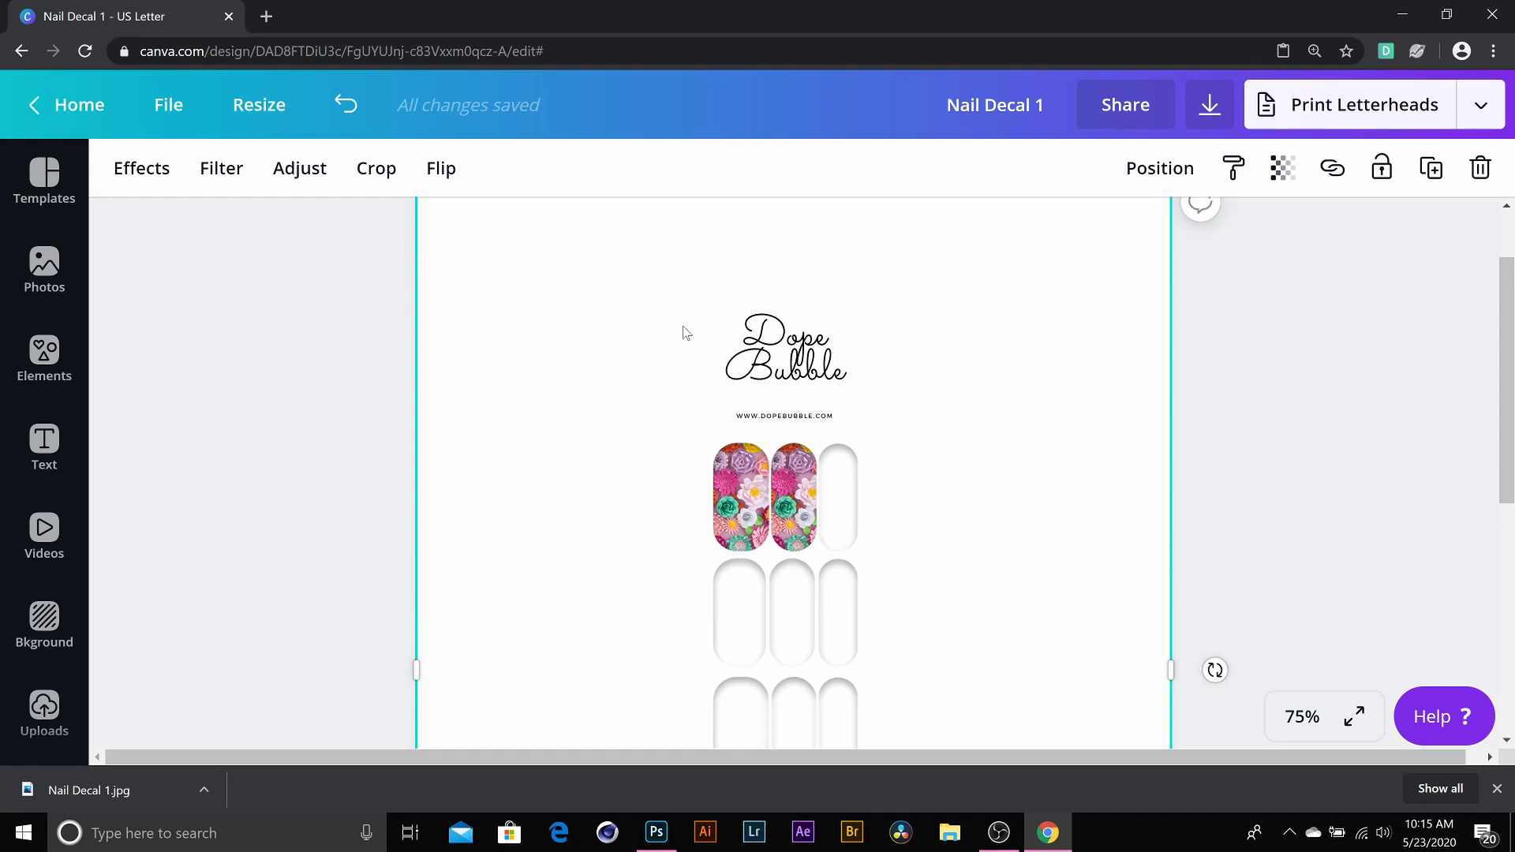